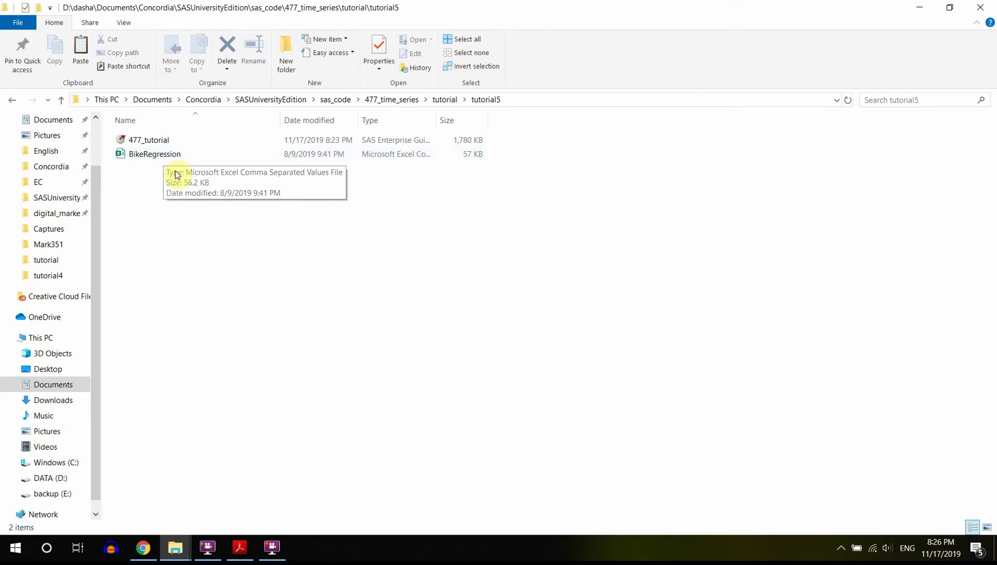
Open BikeRegression.csv from the tutorial5 folder in Excel.
left_click(161, 155)
double_click(160, 156)
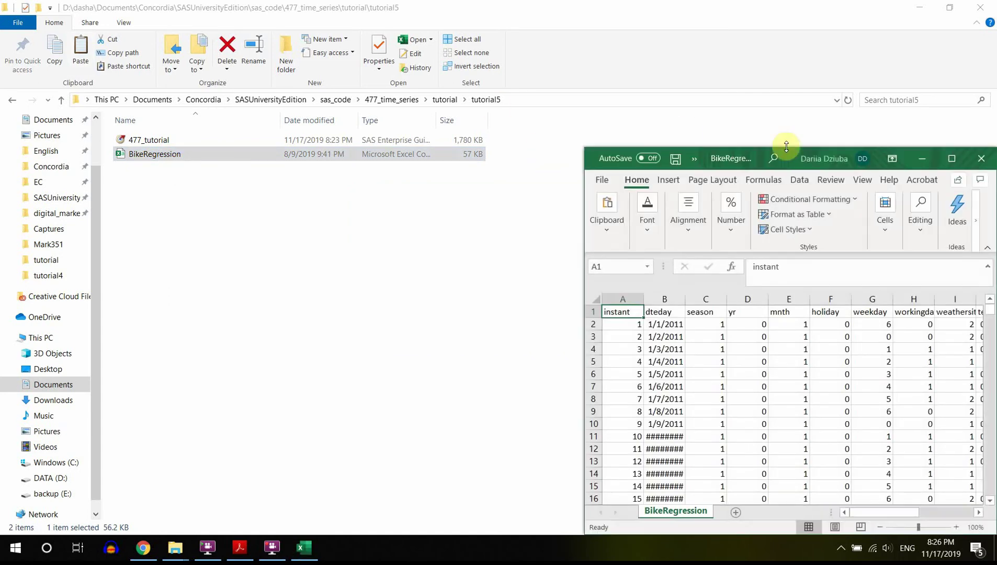
Maximize the Excel window and autofit the dteday column so every date shows in full.
left_click(953, 159)
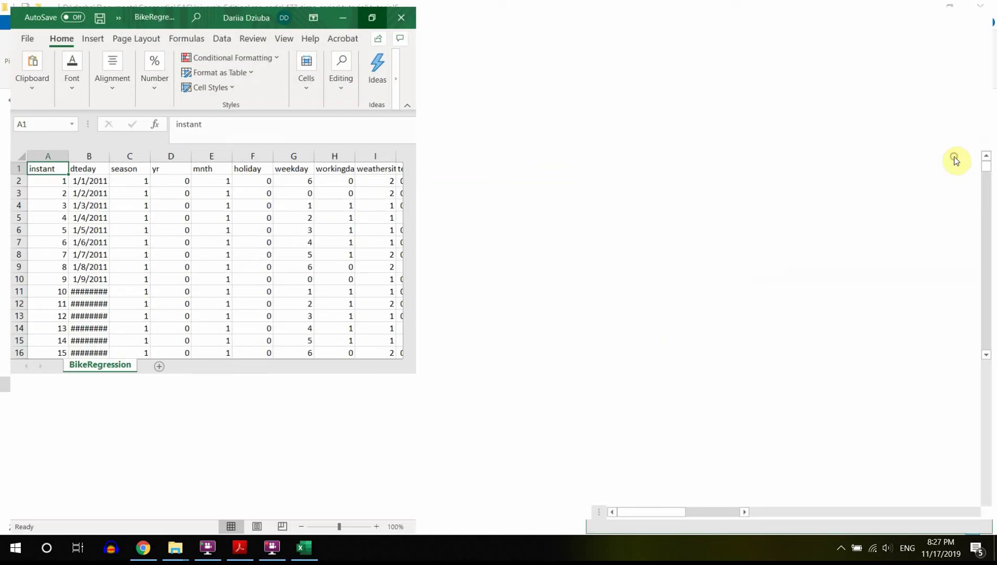
double_click(101, 155)
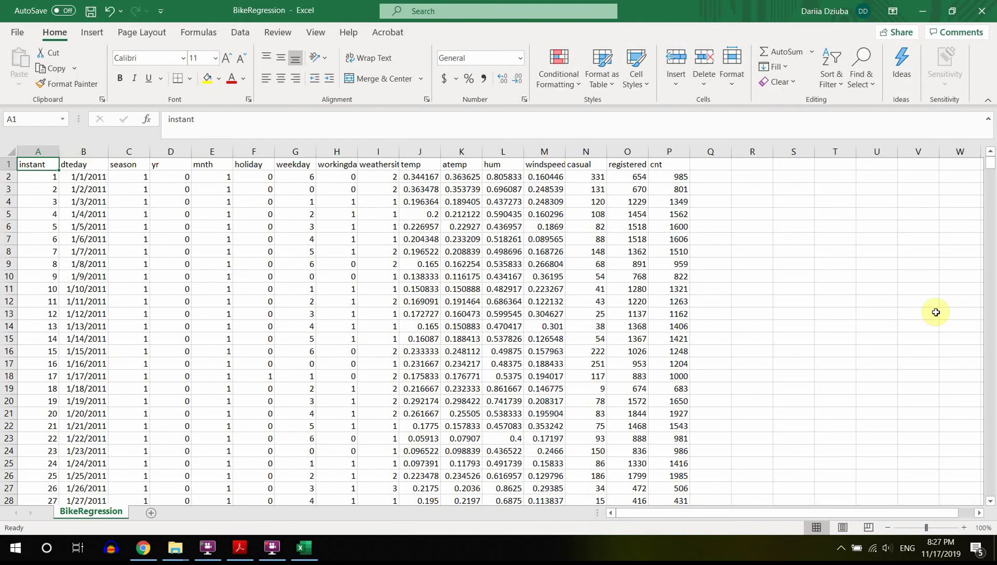
left_click_drag(990, 171, 991, 222)
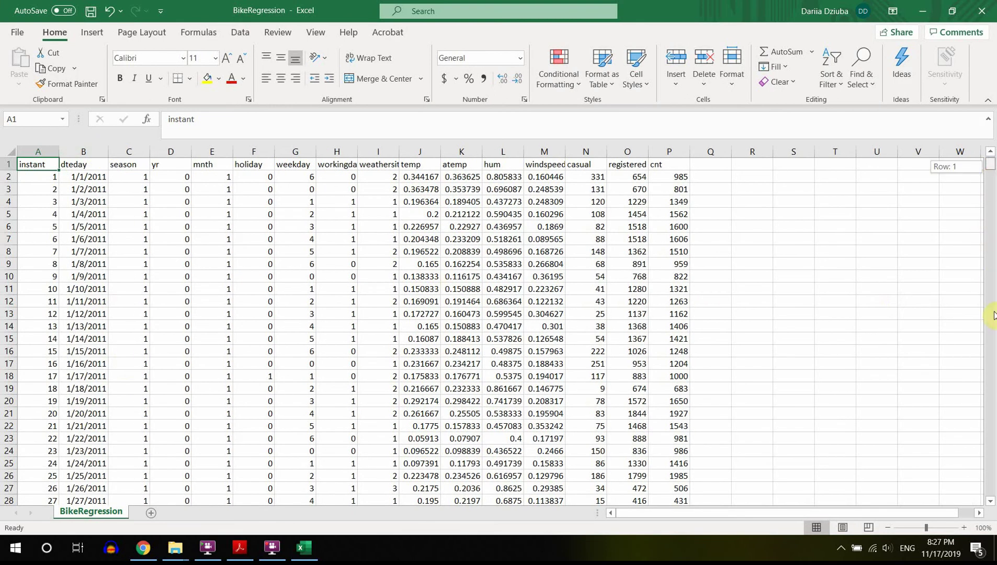
left_click_drag(993, 315, 994, 217)
left_click_drag(994, 177, 989, 155)
Check the cnt column in P and scroll the data down to row 732 (12/31/2012).
left_click(667, 162)
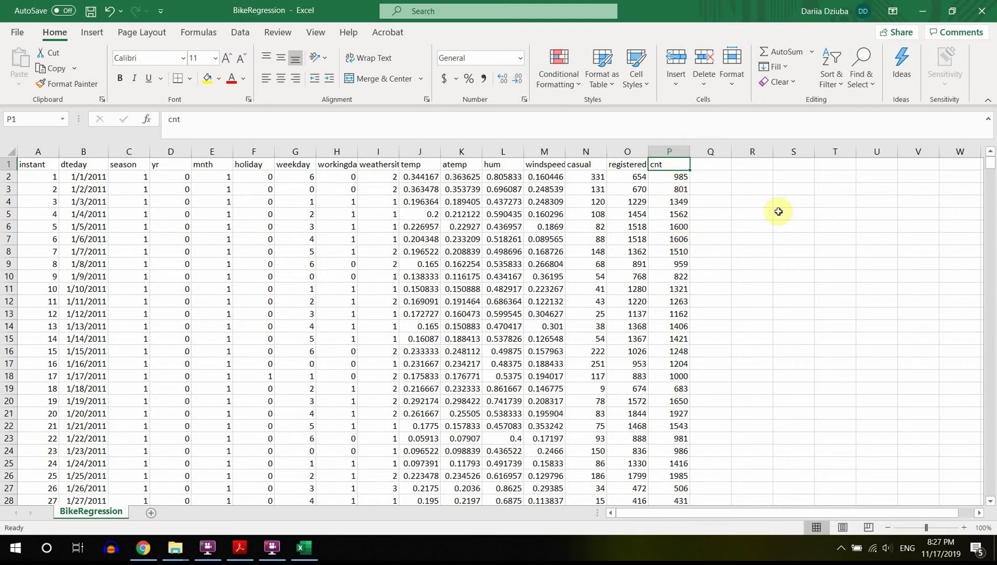
left_click_drag(993, 165, 993, 281)
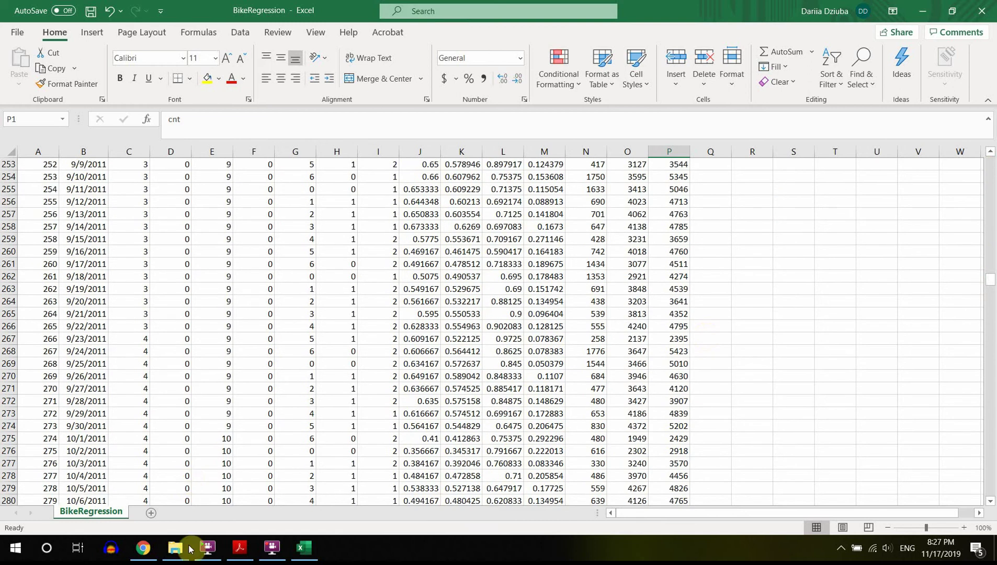
mouse_move(176, 547)
left_click(129, 515)
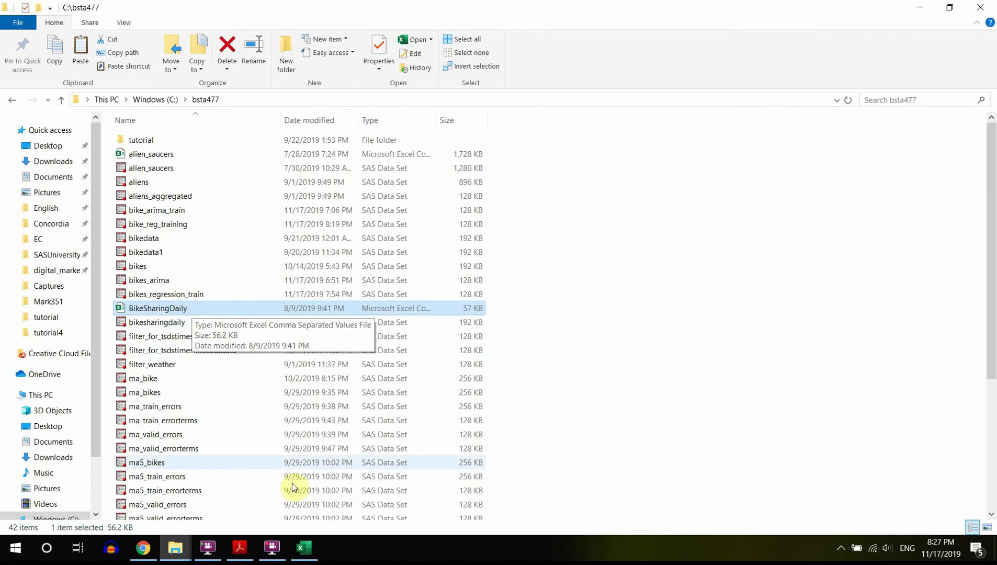
left_click(314, 553)
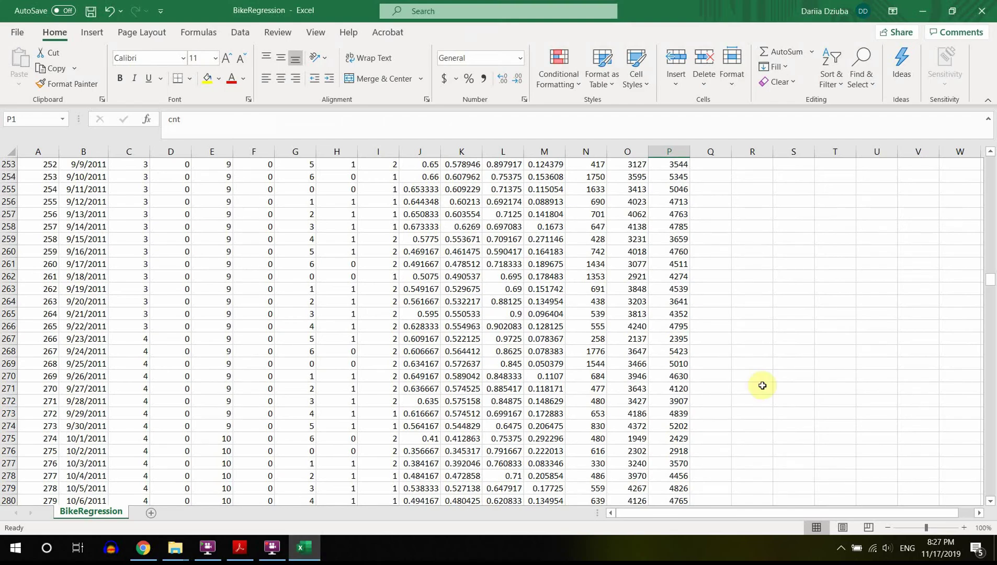
left_click_drag(989, 279, 993, 305)
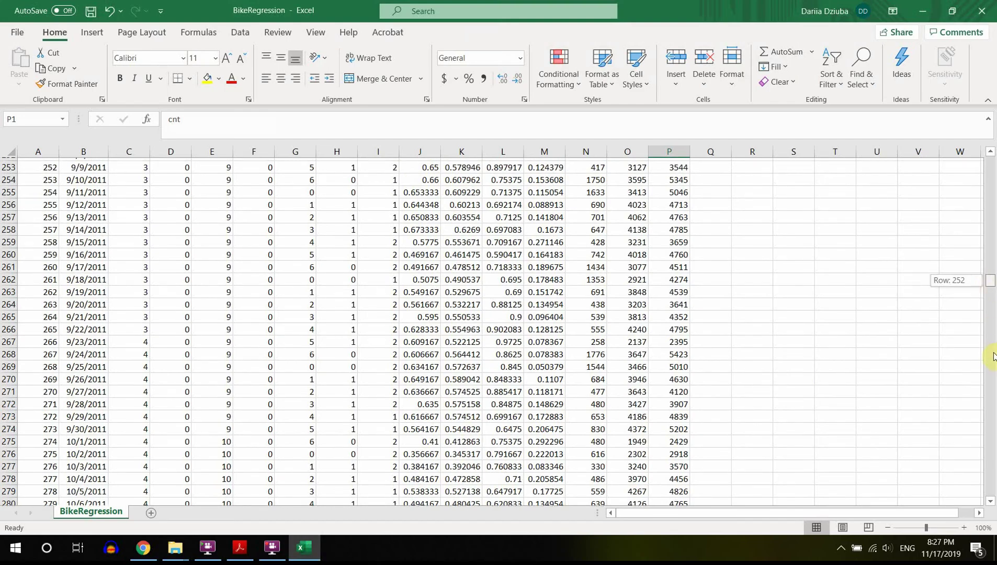
left_click_drag(994, 357, 994, 498)
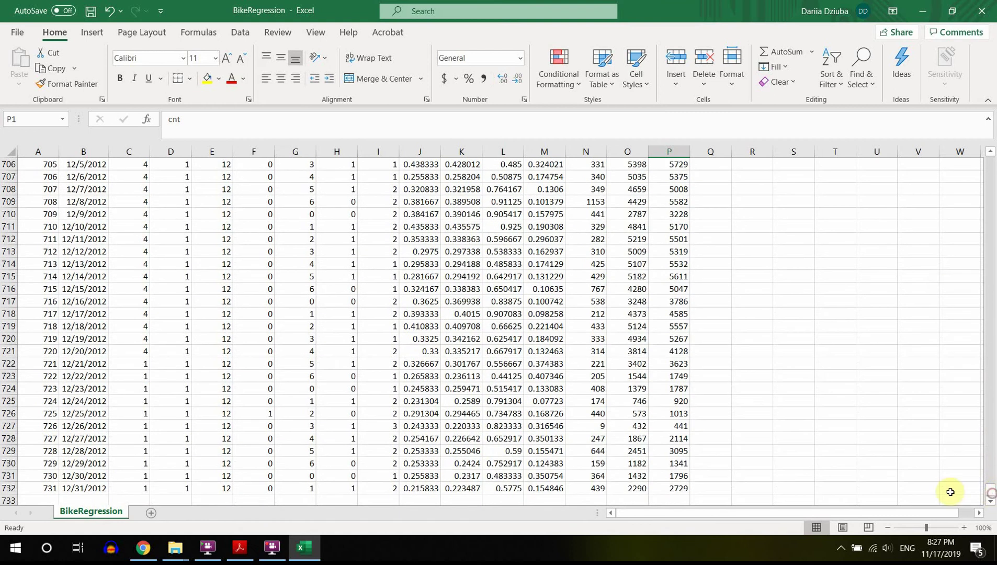
Clear the December 2012 cnt values in cells P702 through P732.
left_click(683, 488)
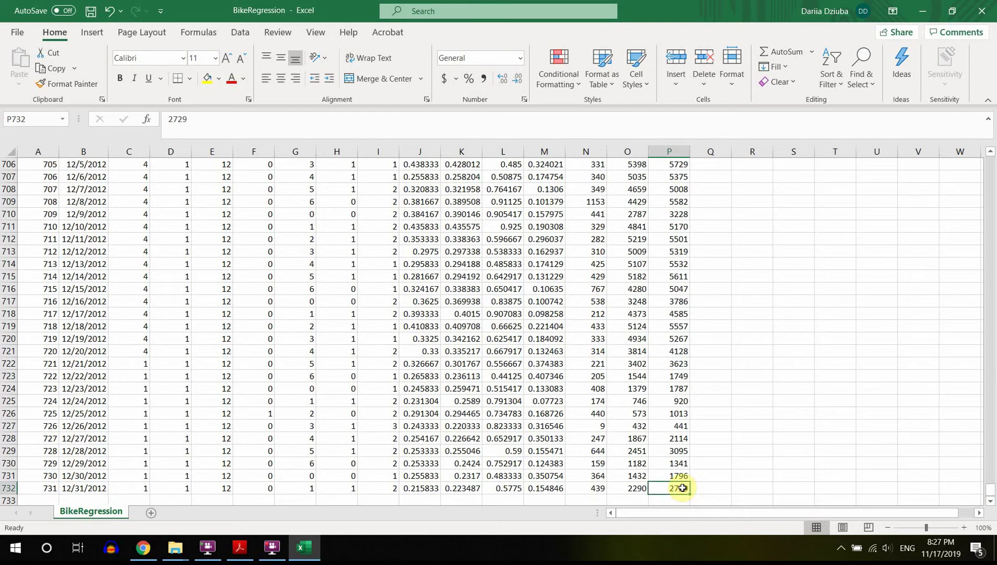
key("shift+Up")
key("shift+Up")
key("shift+Up")
key("shift+Up")
key("shift+Up")
key("shift+Up")
key("shift+Up")
key("shift+Up")
key("shift+Up")
key("shift+Up")
key("shift+Up")
key("shift+Up")
key("shift+Up")
key("shift+Up")
key("shift+Up")
key("shift+Up")
key("shift+Up")
key("shift+Up")
key("shift+Up")
key("shift+Up")
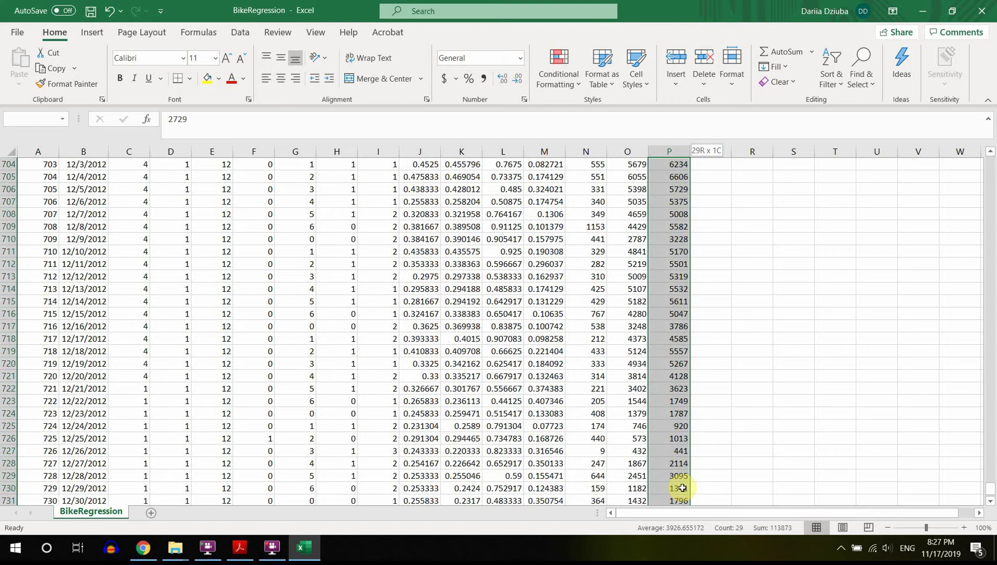
key("shift+Up")
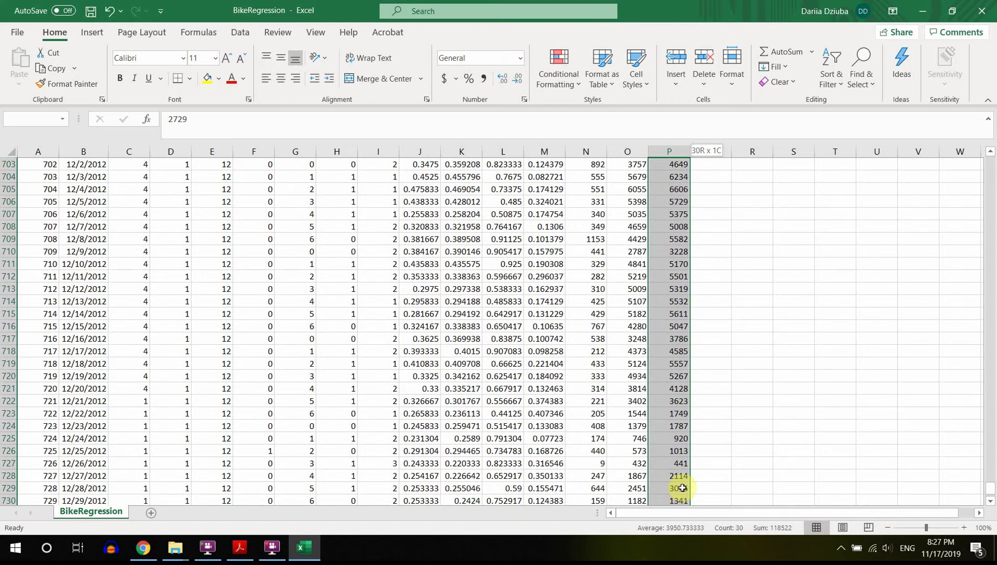
key("shift+Up")
key("Delete")
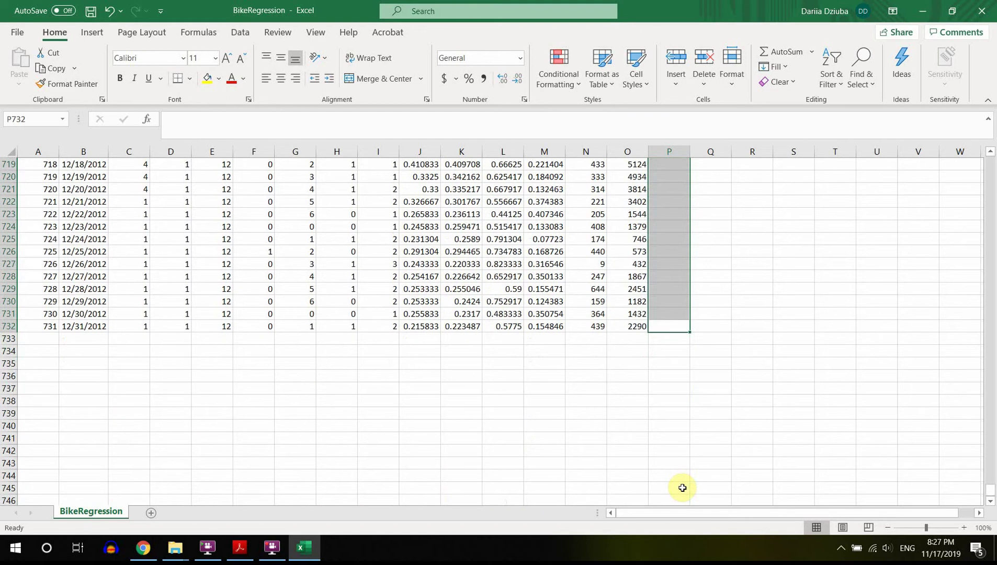
Confirm row 702 is 12/1/2012, then save the workbook.
left_click(669, 322)
key("Up")
key("Up")
key("Up")
key("Up")
key("Up")
key("Up")
key("Up")
key("Up")
key("Up")
key("Up")
key("Up")
key("Up")
key("Up")
key("Up")
key("Up")
key("Up")
key("Up")
key("Up")
key("Up")
key("Up")
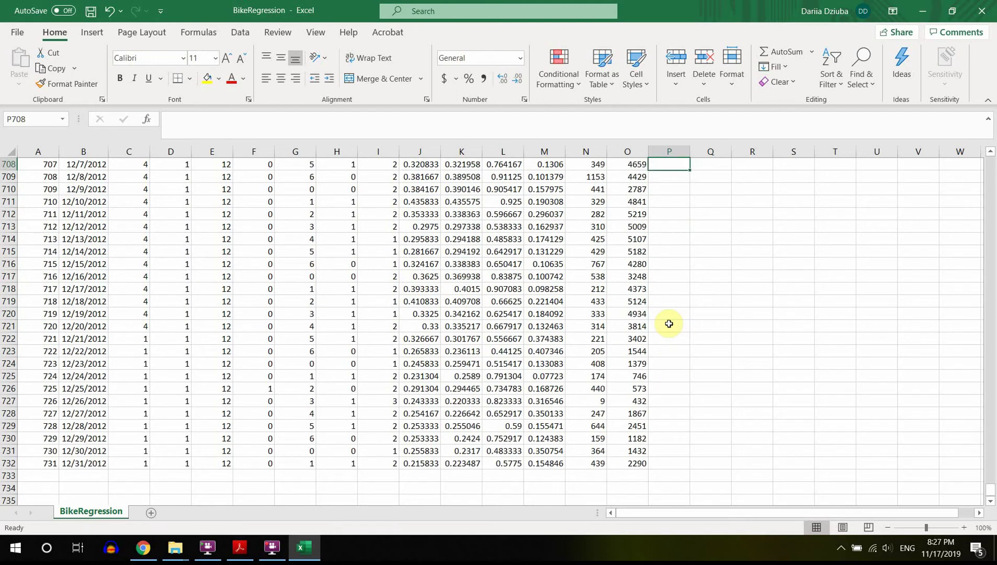
key("Up")
key("Down")
key("Down")
key("Down")
key("Down")
key("Down")
key("Down")
key("Down")
key("Down")
key("Down")
key("Down")
key("Down")
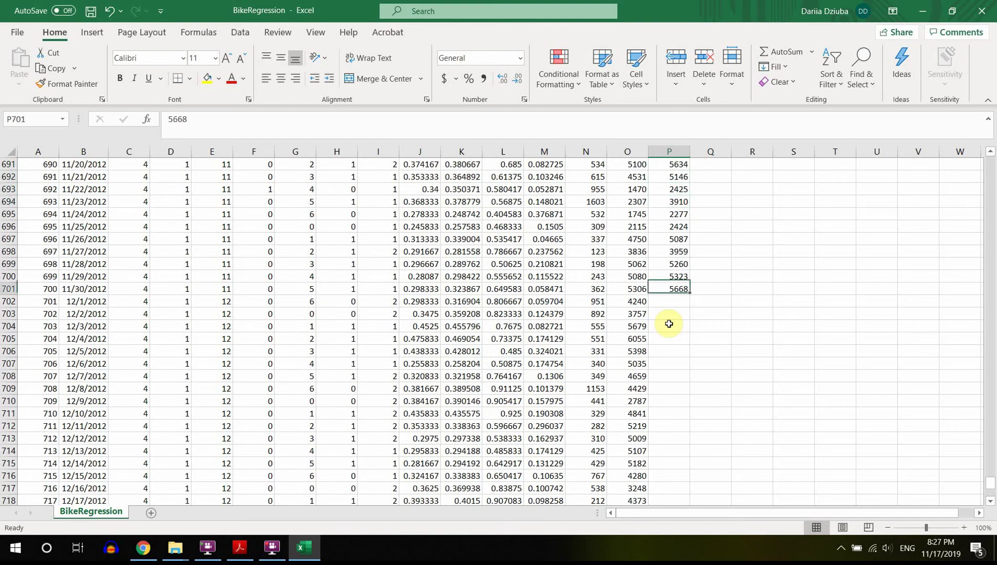
key("Left")
key("Left")
key("Left")
key("Left")
key("Left")
key("Left")
key("Left")
key("Left")
key("Left")
key("Left")
key("Left")
key("Left")
key("Left")
key("Left")
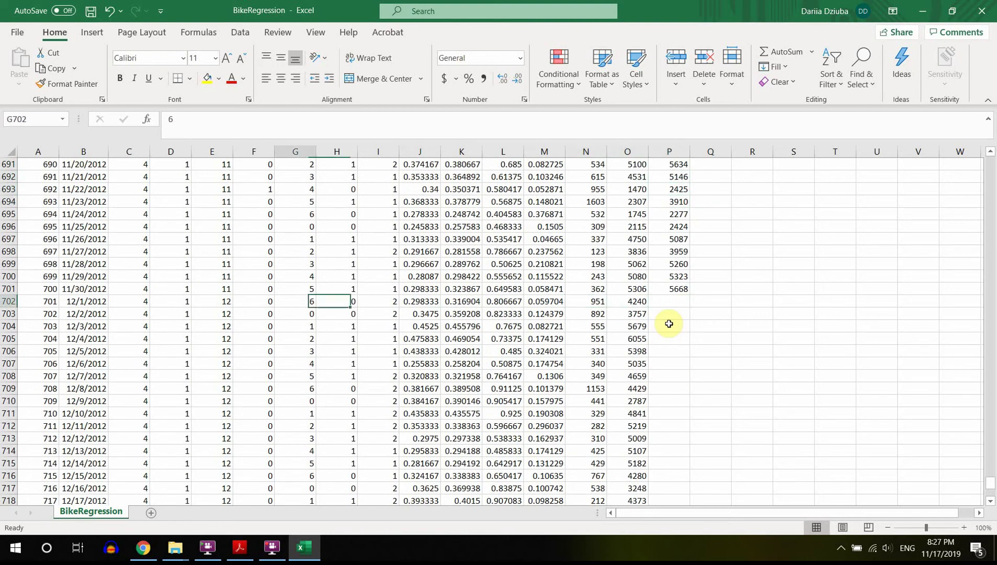
key("Right")
key("Right")
key("Right")
key("Right")
key("Right")
key("Right")
key("Right")
key("Right")
key("Right")
key("Right")
key("Right")
key("Right")
key("Right")
key("Right")
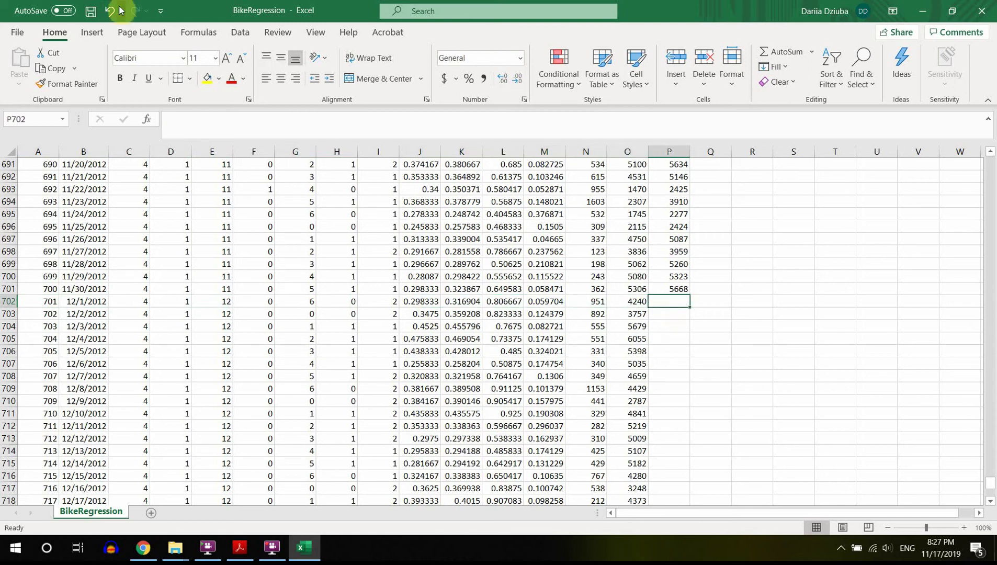
left_click(91, 10)
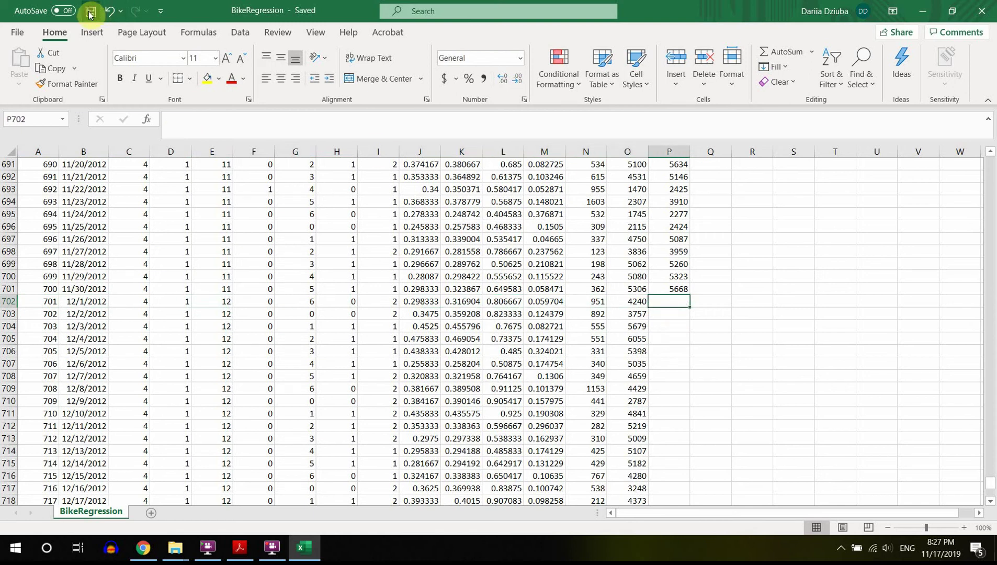
Close Excel and open the 477_tutorial project from tutorial5 in SAS Enterprise Guide.
left_click(983, 10)
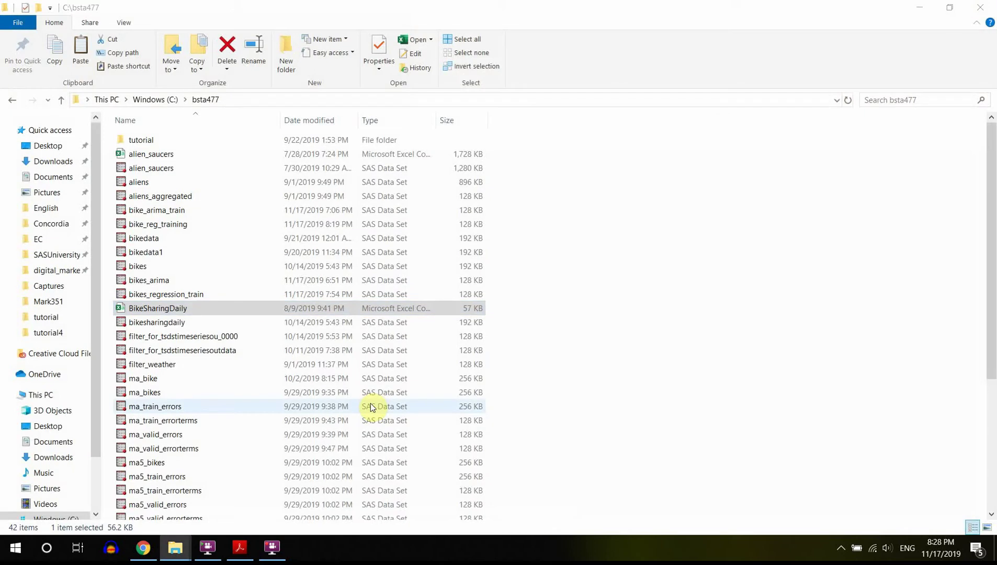
mouse_move(175, 552)
left_click(249, 519)
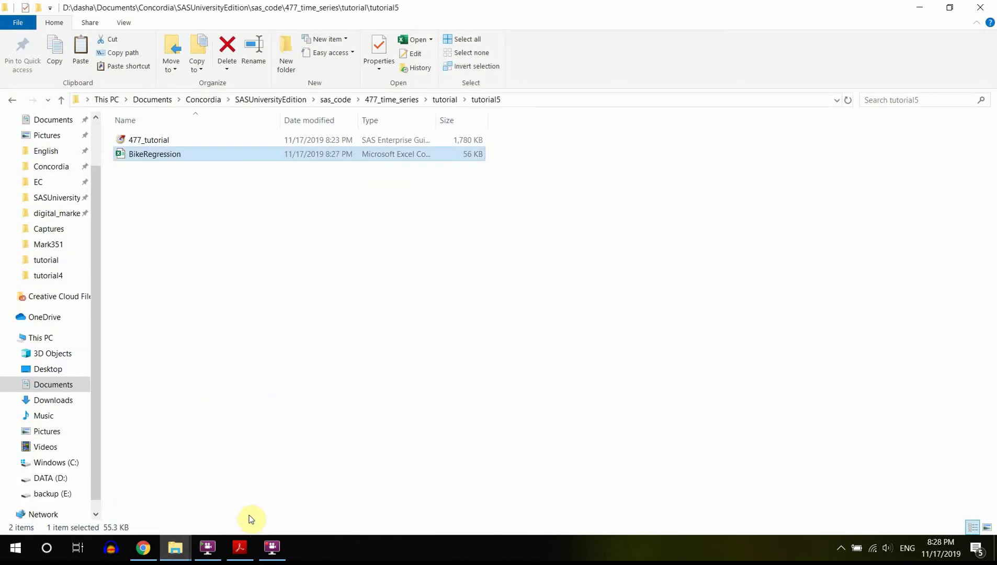
double_click(159, 141)
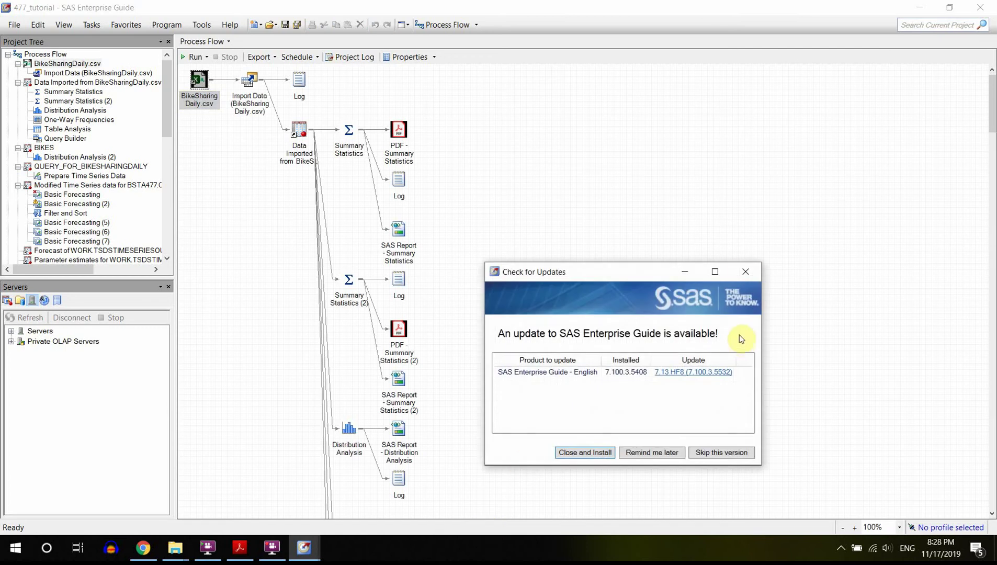
Dismiss the update notice and open the Tutorial4 process flow.
left_click(746, 272)
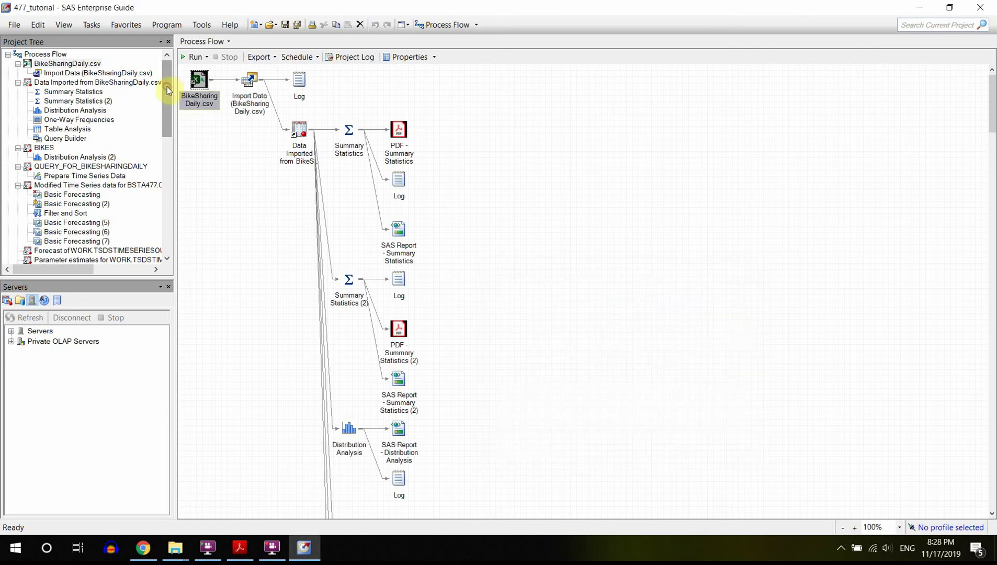
left_click_drag(167, 86, 169, 216)
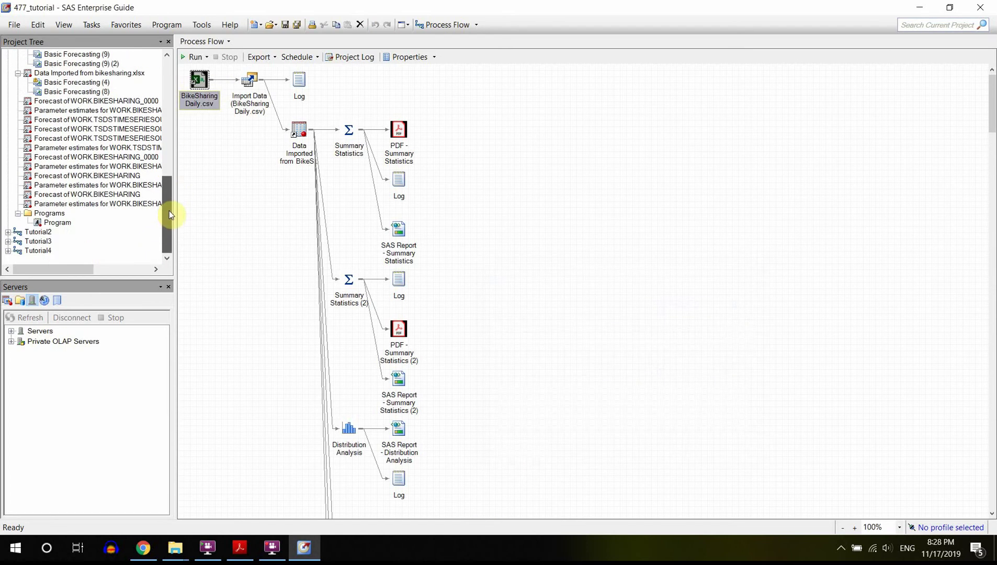
double_click(26, 252)
Create a new process flow named Tutorial5 and begin adding a new program.
left_click(259, 25)
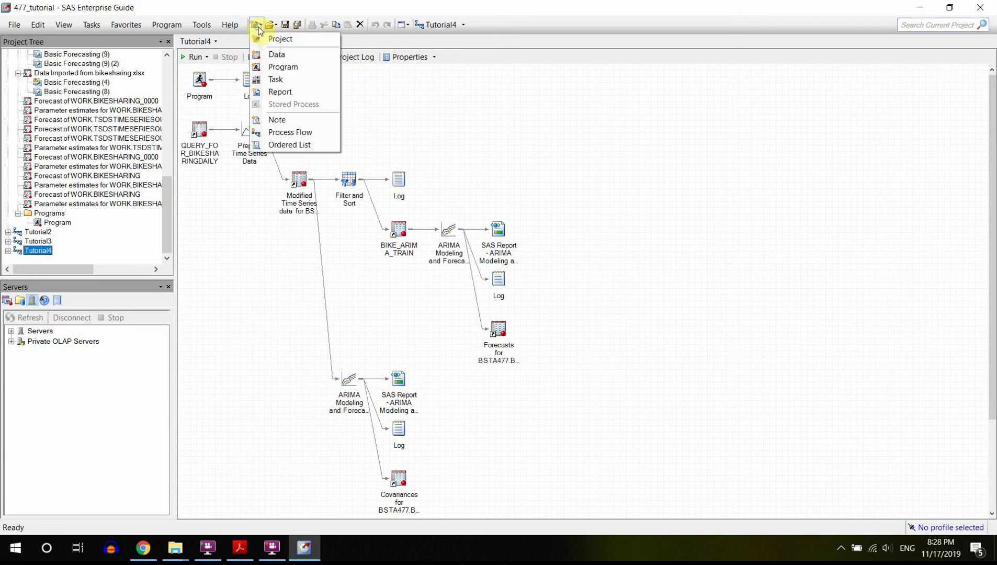
left_click(297, 134)
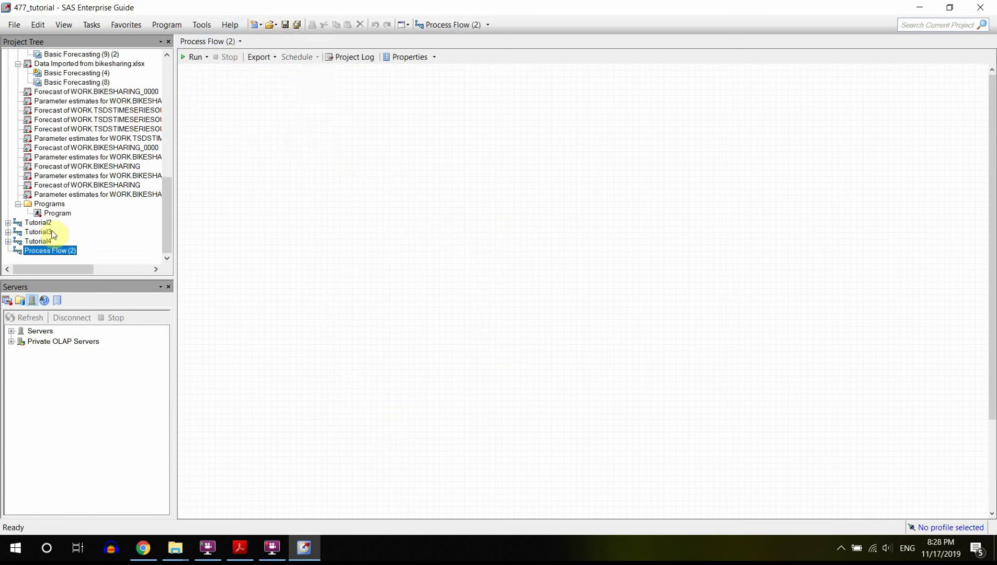
right_click(49, 255)
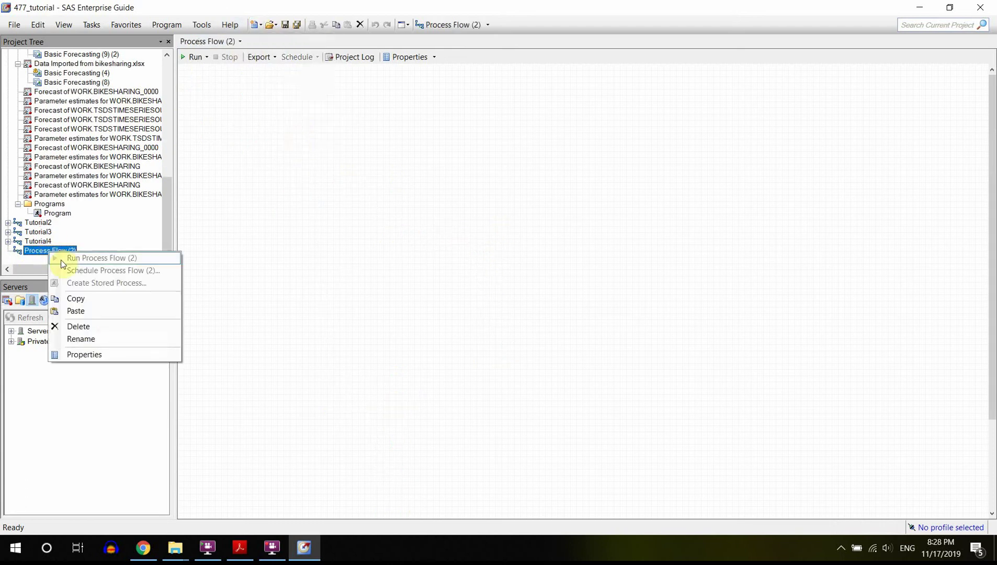
left_click(107, 337)
type("Tuto")
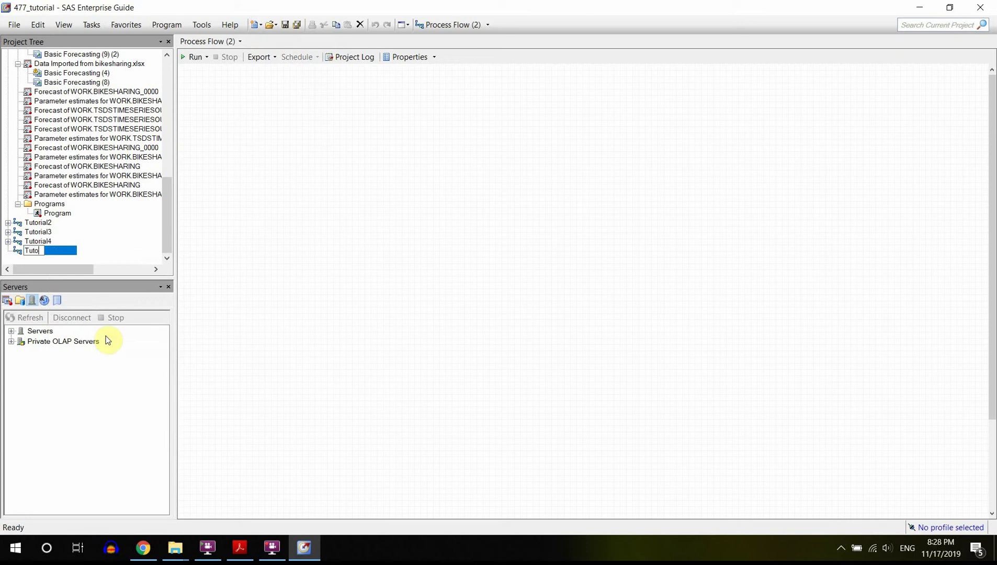
type("rial5")
key("Return")
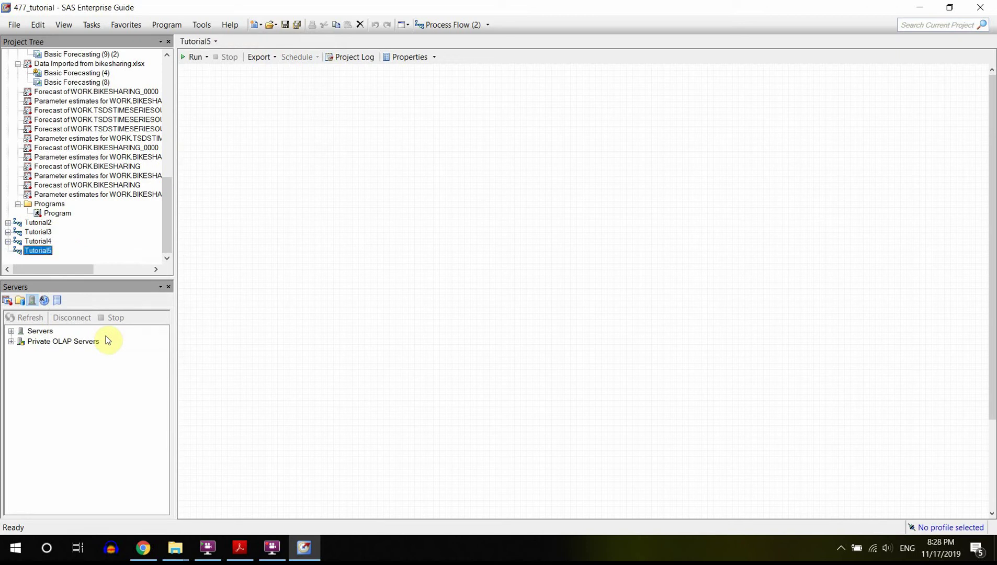
left_click(256, 24)
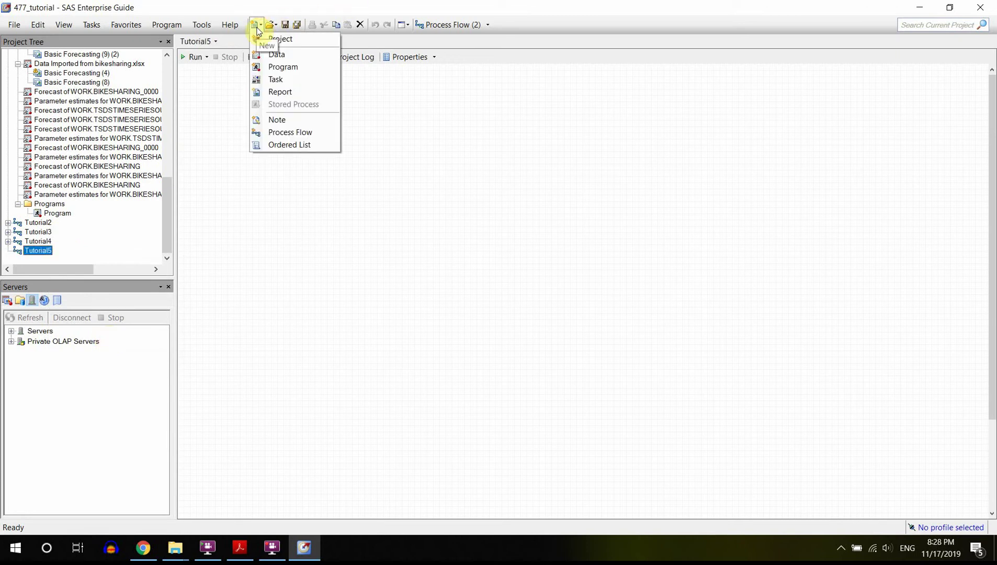
Write libname bsta477 ""; in a new program and copy the C:\bsta477 folder path.
left_click(279, 68)
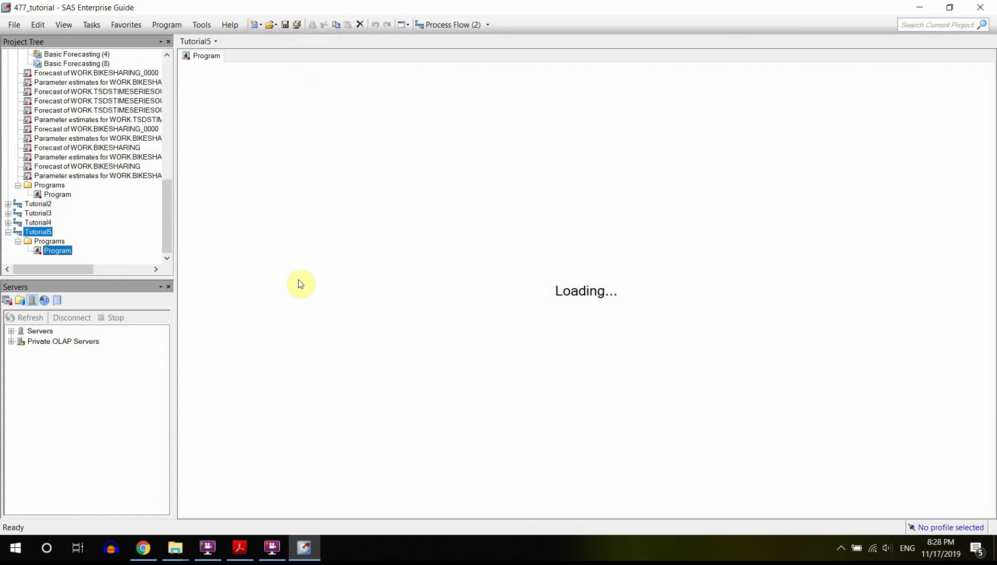
type("li")
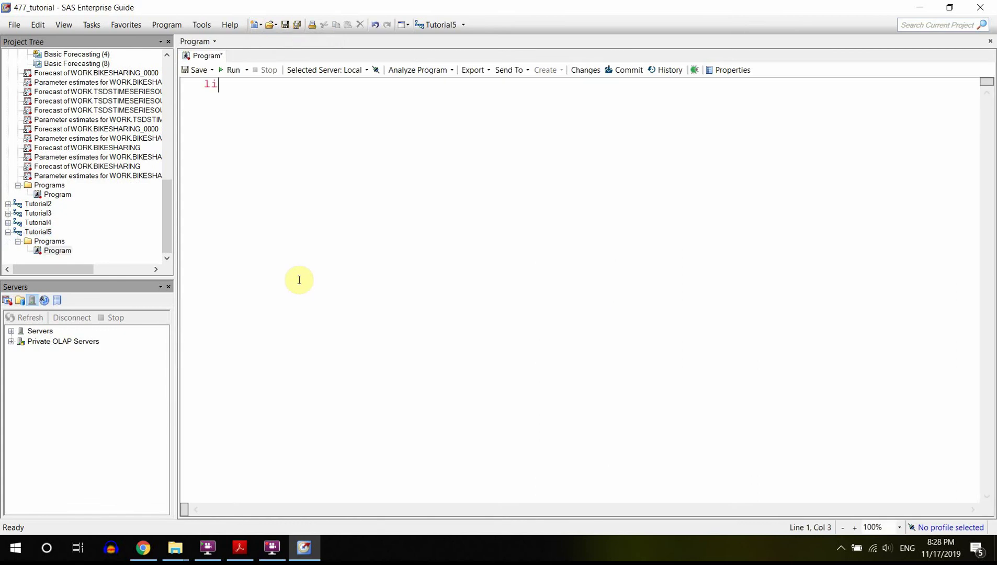
type("bname bsta477")
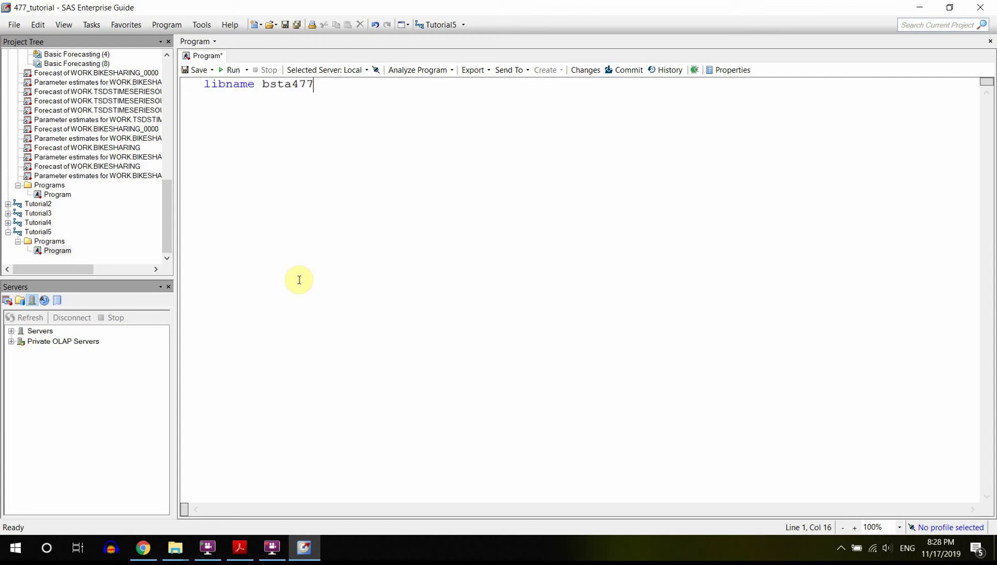
type(" \"\";")
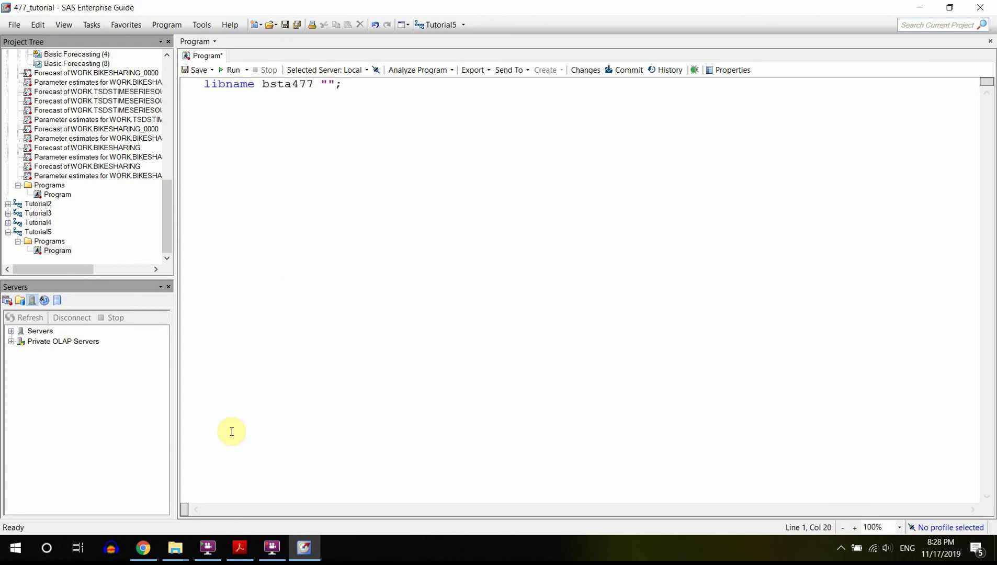
mouse_move(175, 548)
left_click(148, 522)
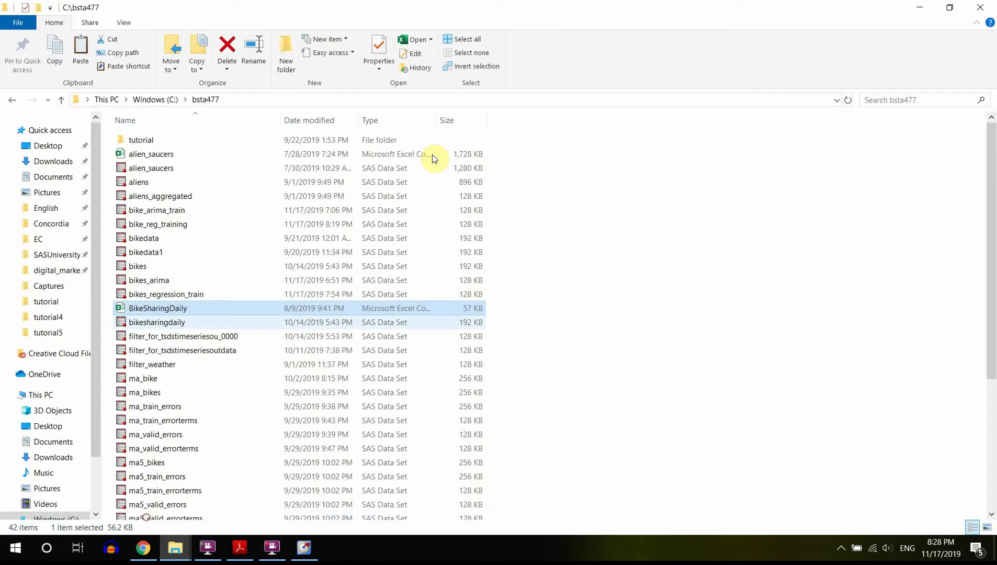
left_click(471, 100)
key("ctrl+c")
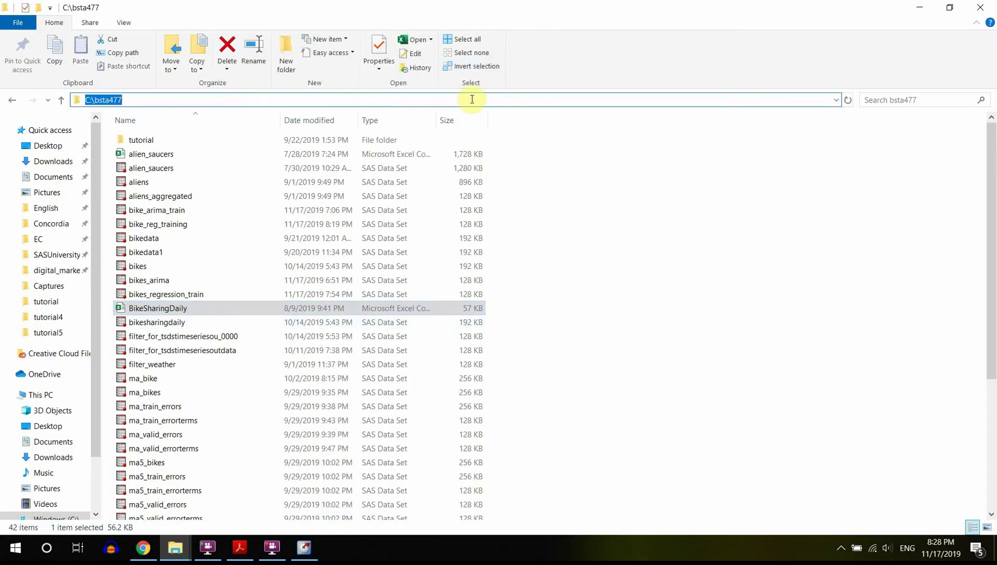
left_click(307, 537)
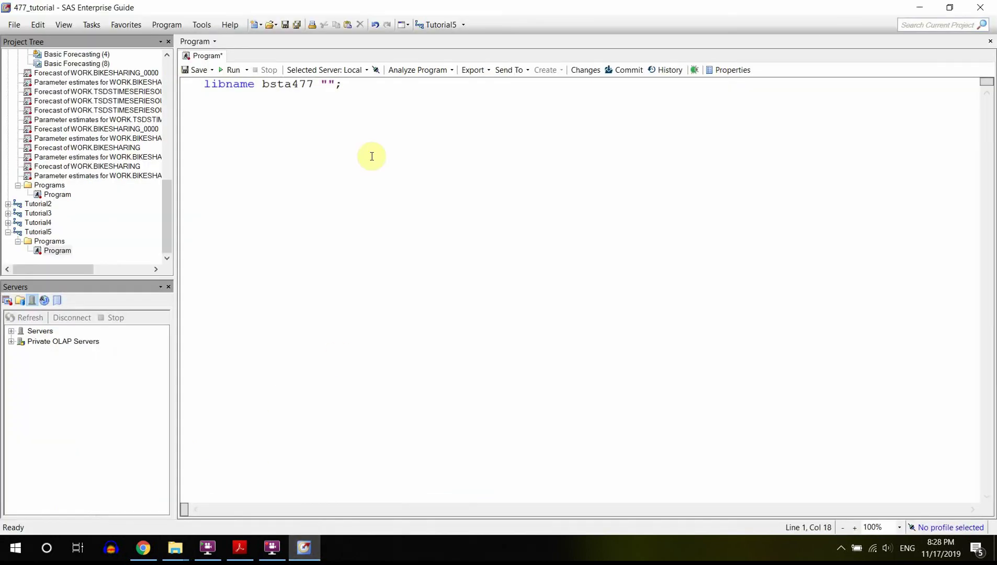
Paste C:\bsta477 into the libname, run it, and confirm the libref assignment in the log.
key("ctrl+v")
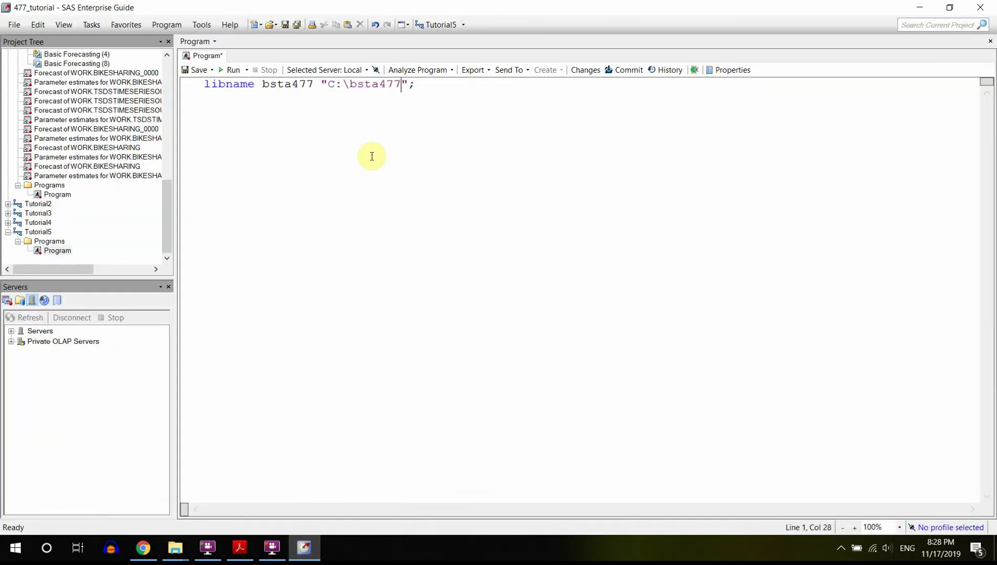
left_click(233, 70)
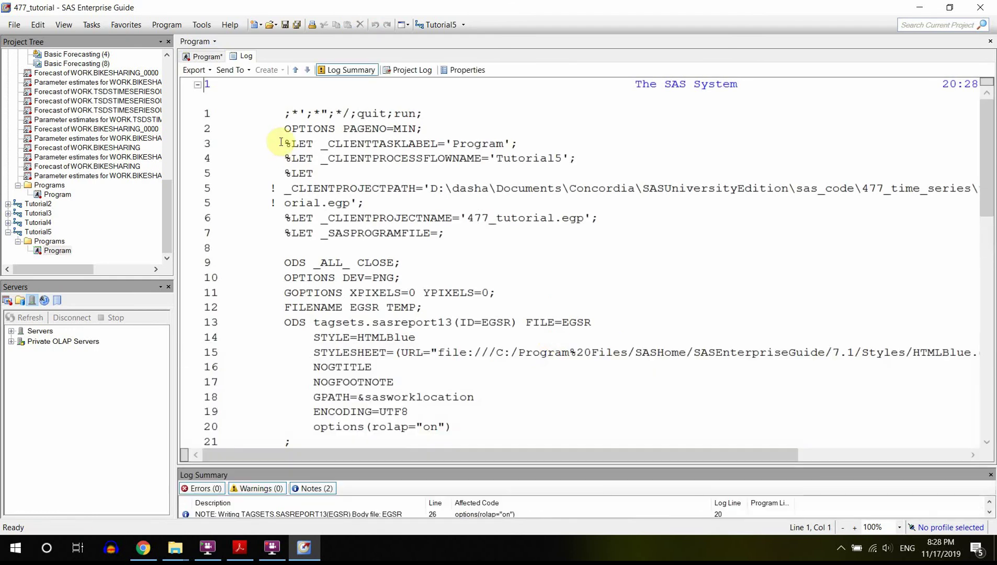
scroll(982, 164, "down", 4)
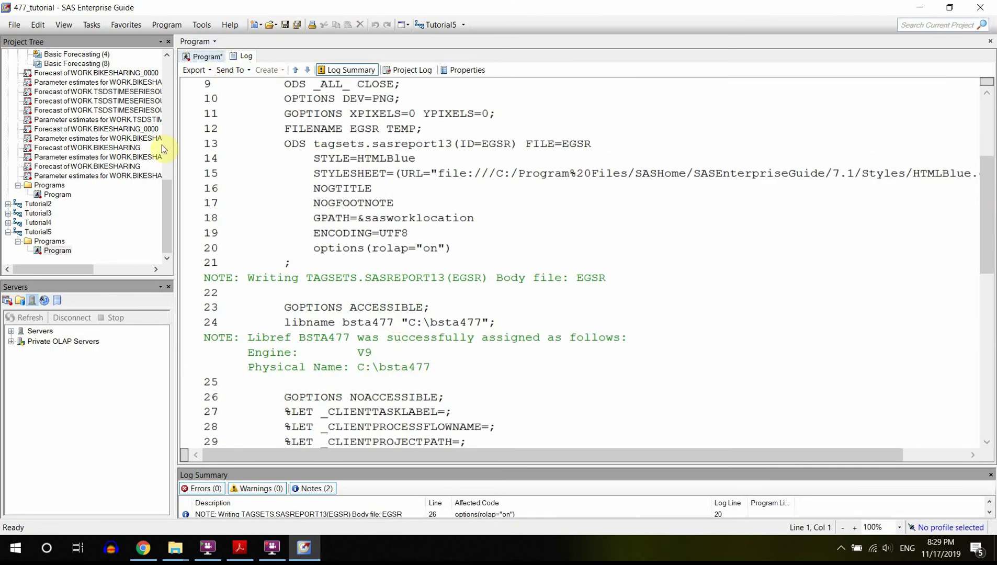
left_click(42, 233)
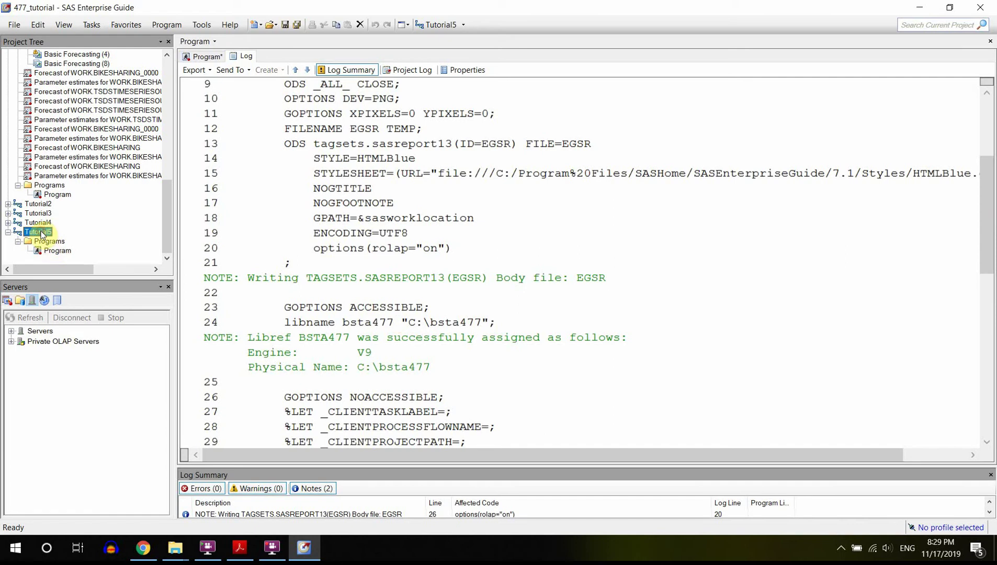
left_click(42, 234)
left_click_drag(166, 199, 166, 79)
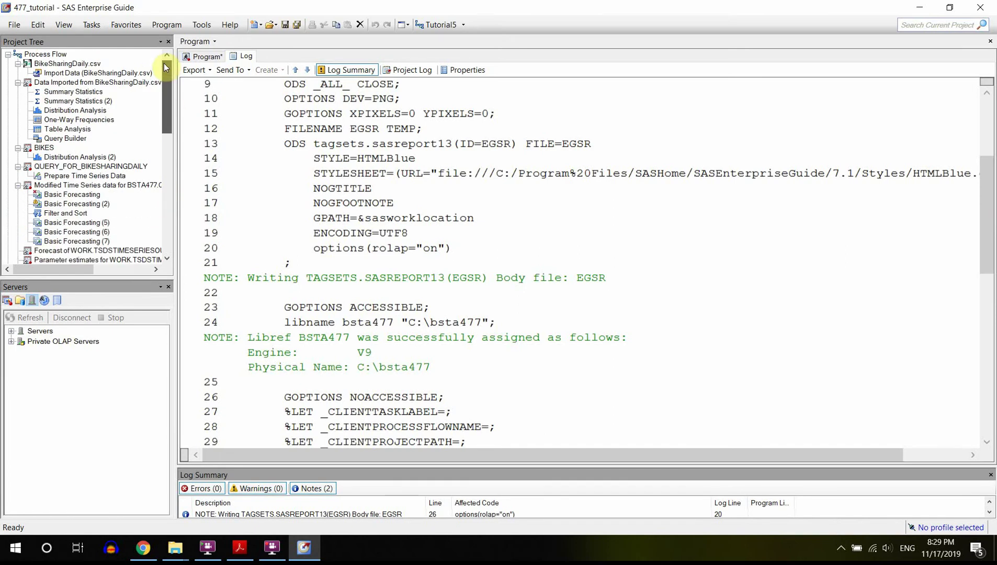
left_click(8, 55)
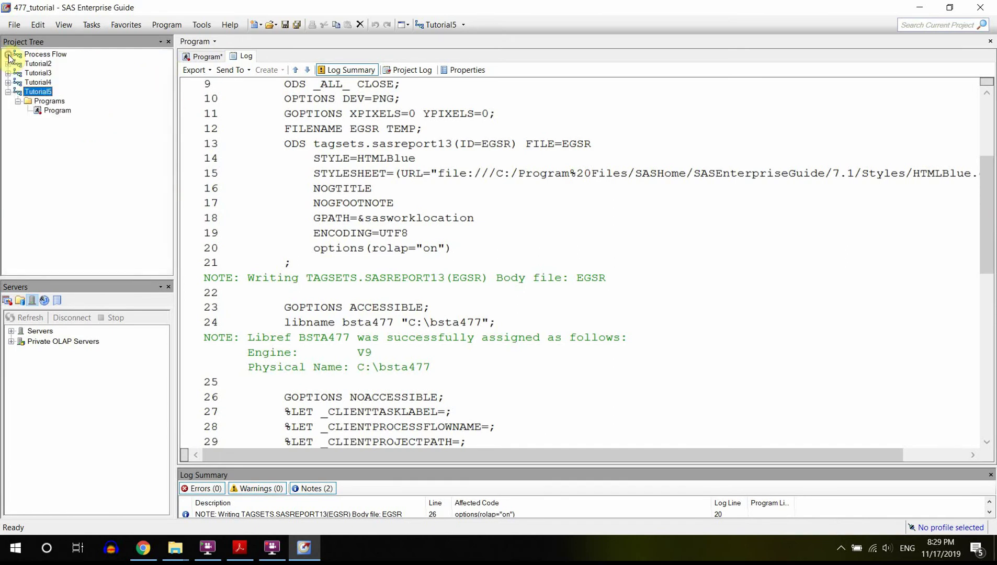
Start Import Data and browse My Computer into Documents > Concordia.
left_click(16, 26)
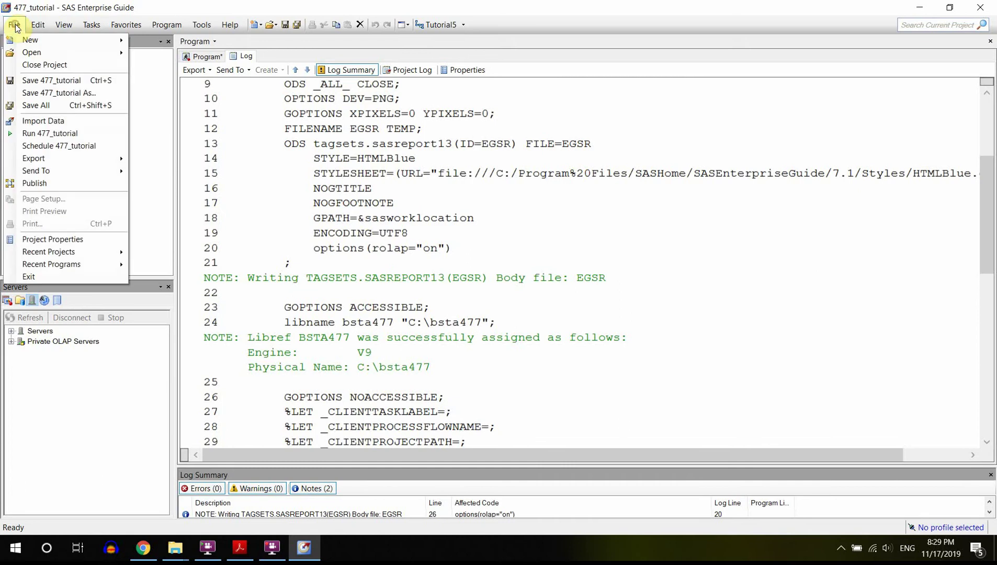
left_click(59, 122)
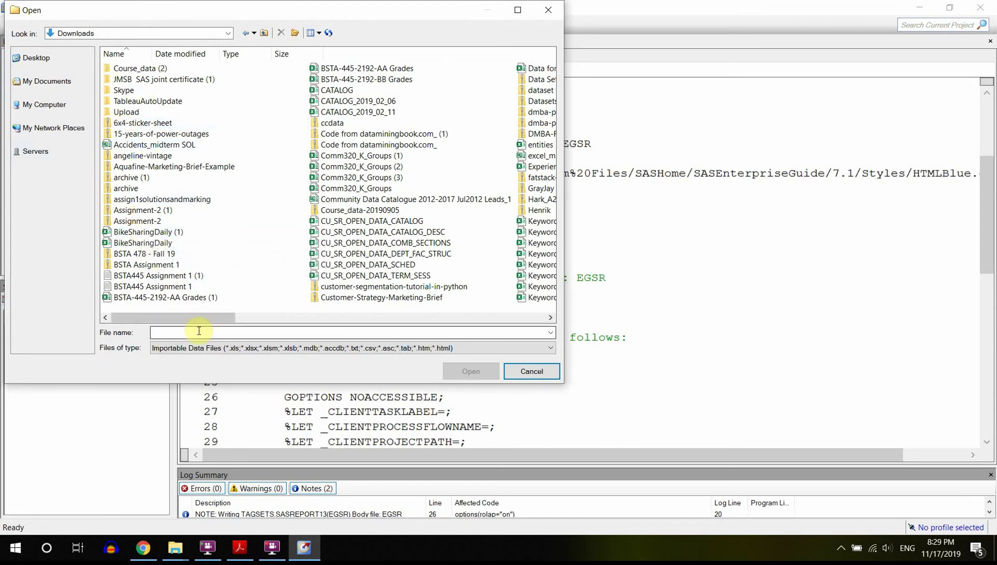
left_click(45, 105)
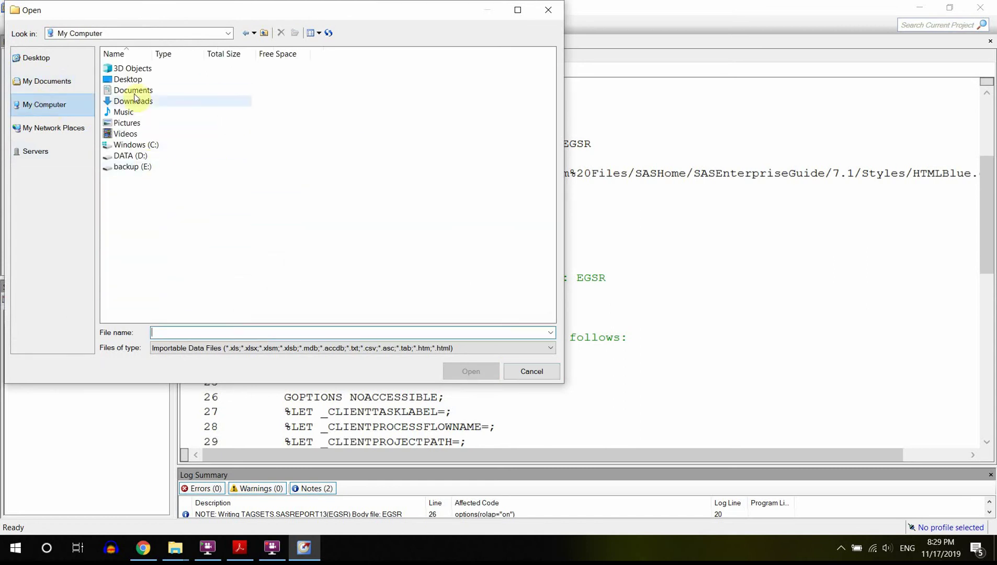
left_click(133, 92)
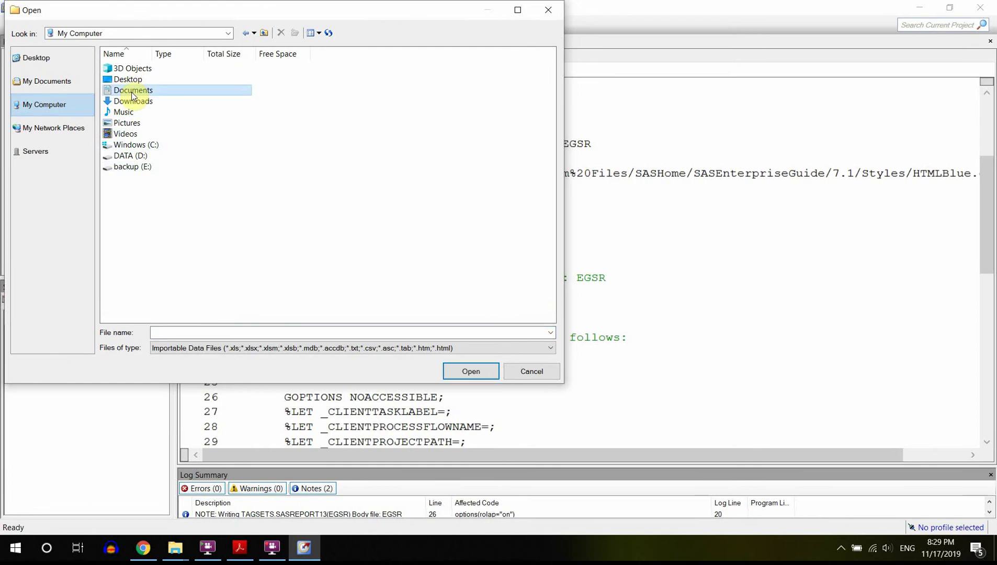
double_click(133, 94)
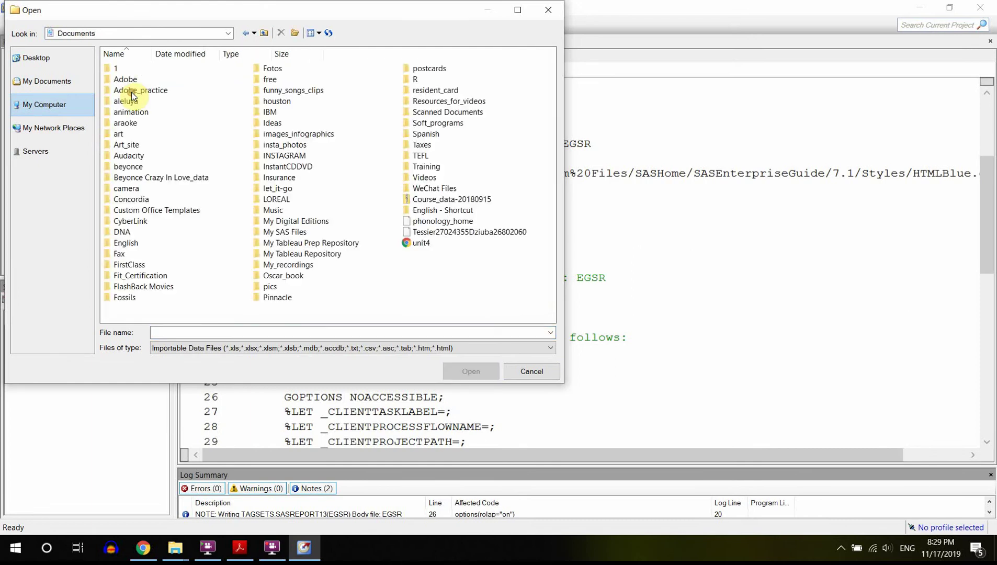
double_click(137, 199)
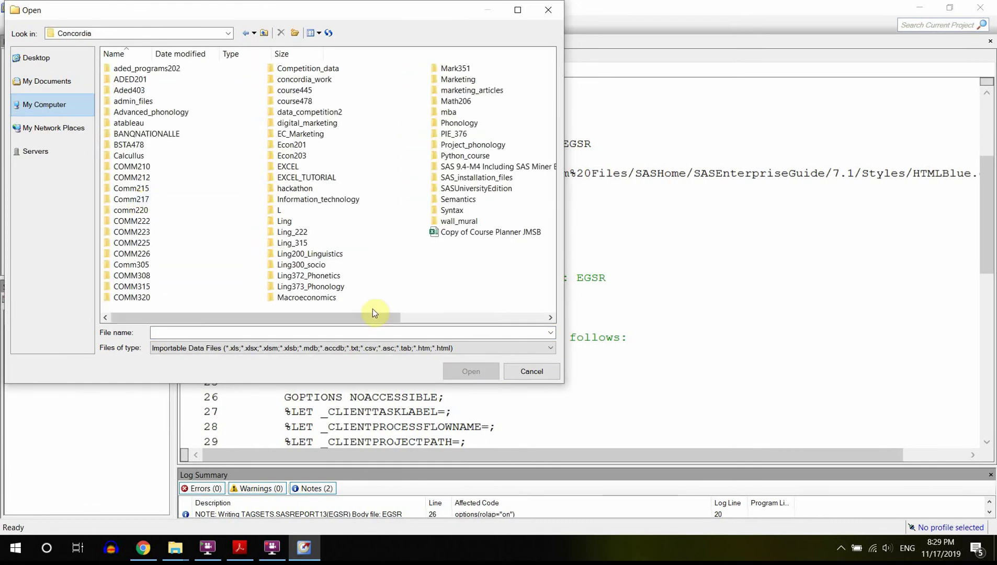
Go through SASUniversityEdition > sas_code > 477_time_series > tutorial > tutorial5 and open BikeRegression.
left_click(490, 189)
double_click(490, 190)
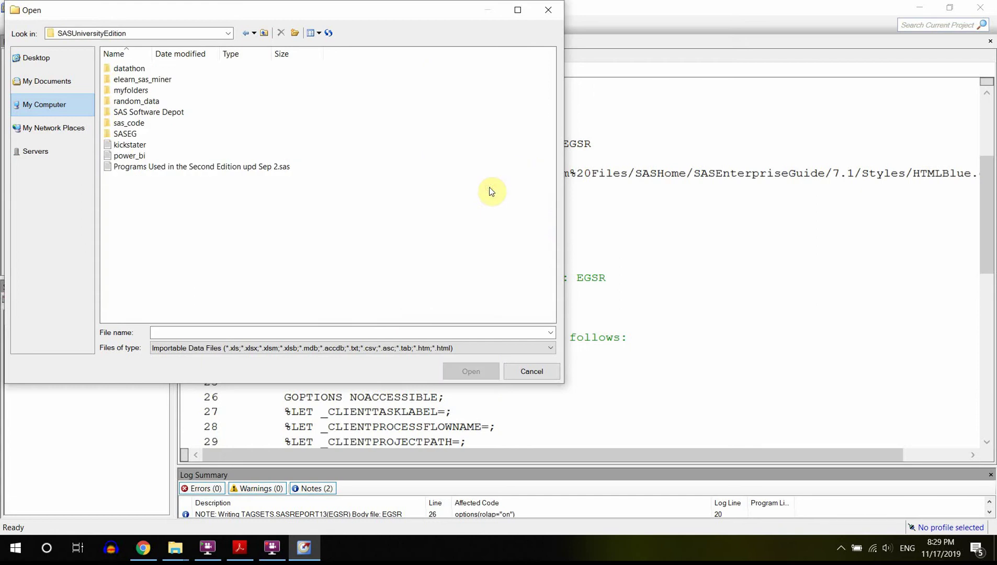
double_click(132, 124)
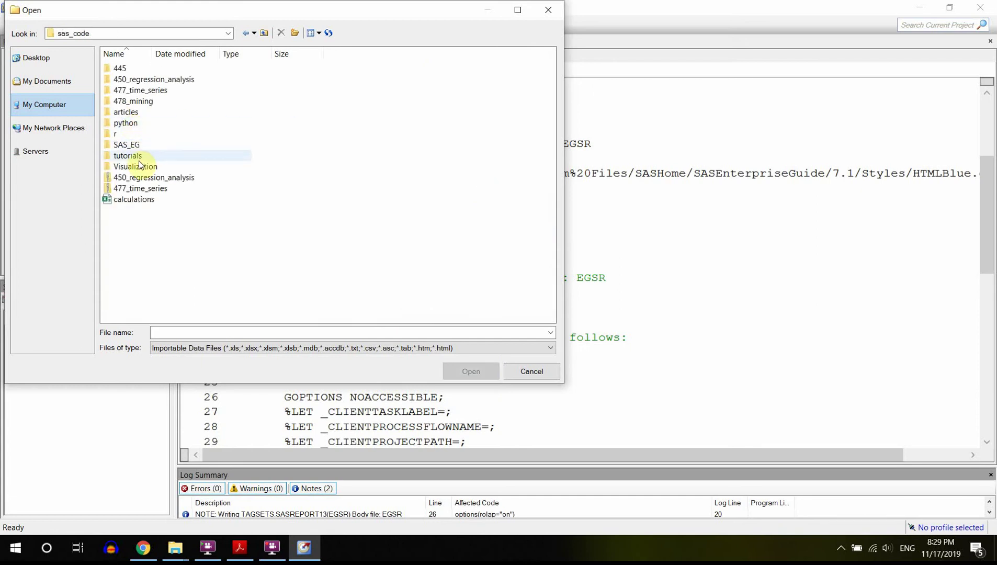
left_click(134, 95)
double_click(134, 94)
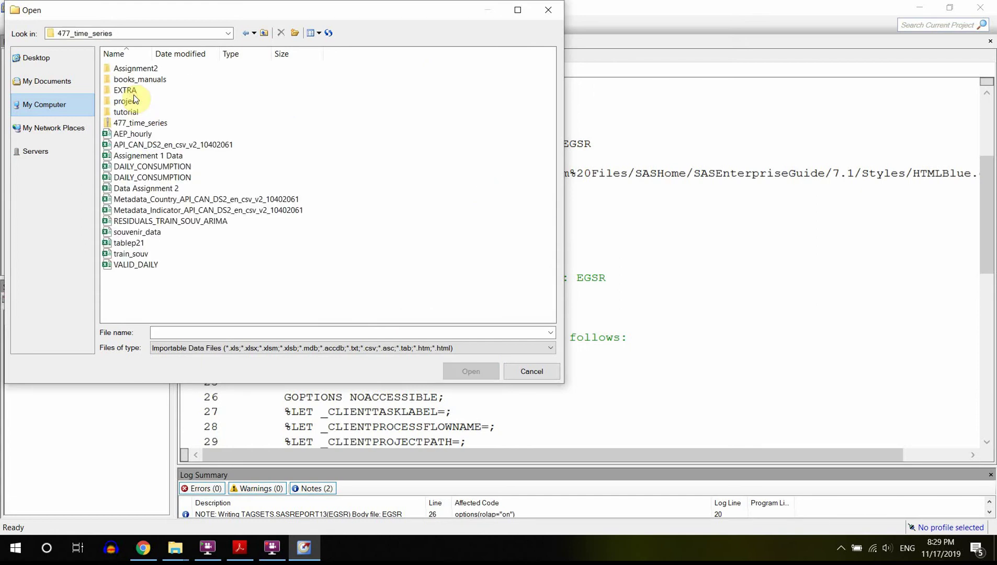
double_click(135, 113)
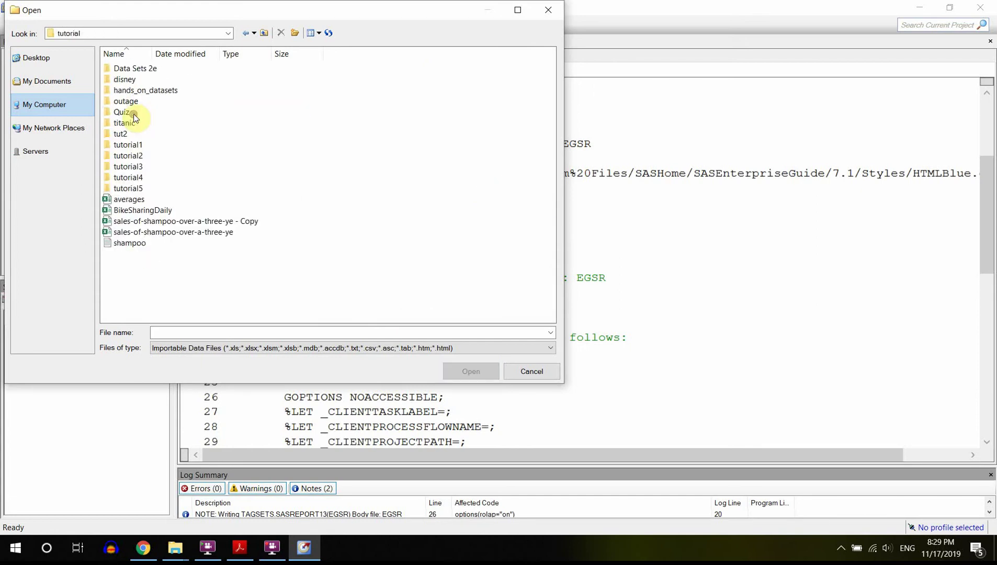
double_click(134, 190)
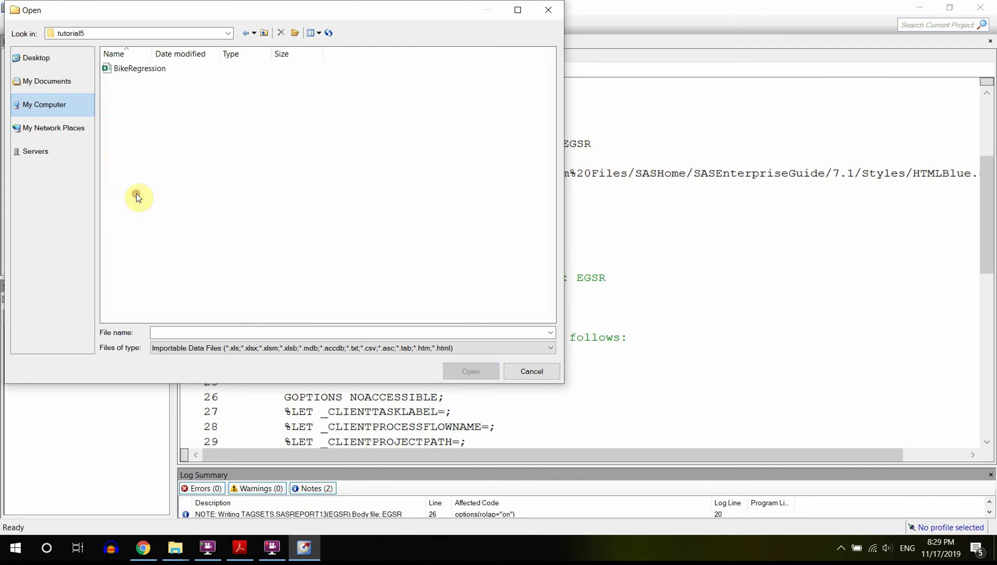
double_click(134, 69)
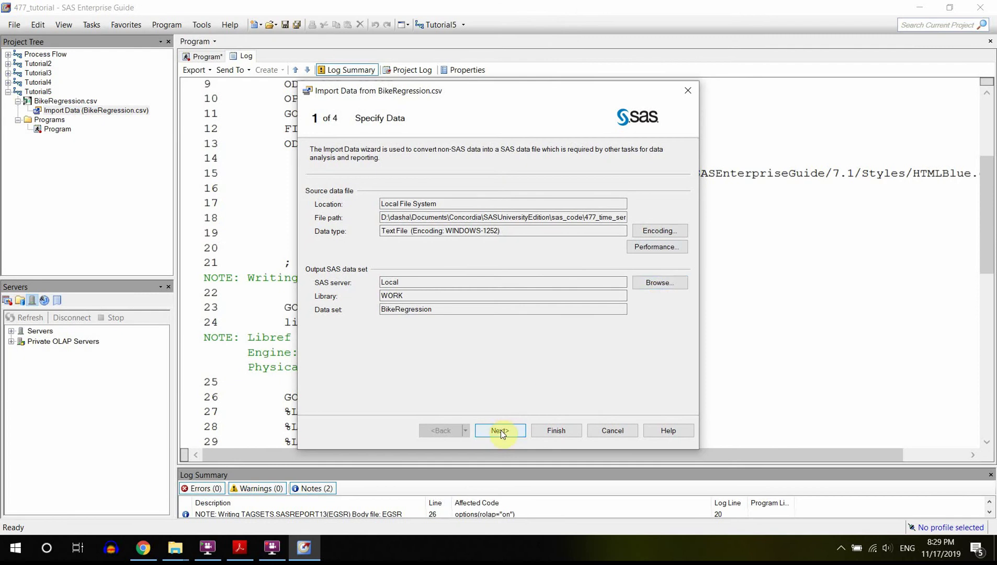
Set the import output location to the Local server's BSTA477 library.
left_click(667, 286)
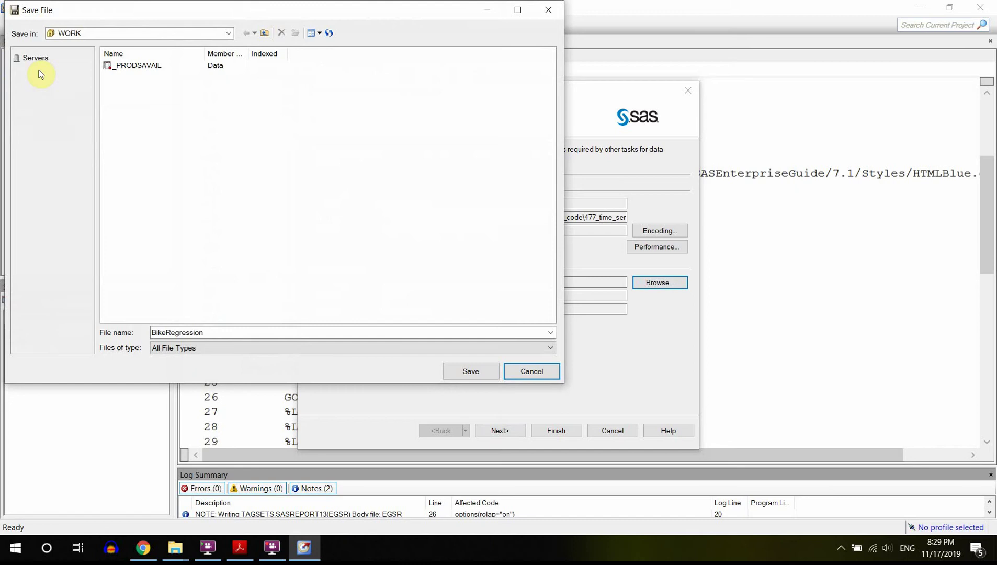
left_click(38, 69)
left_click(120, 68)
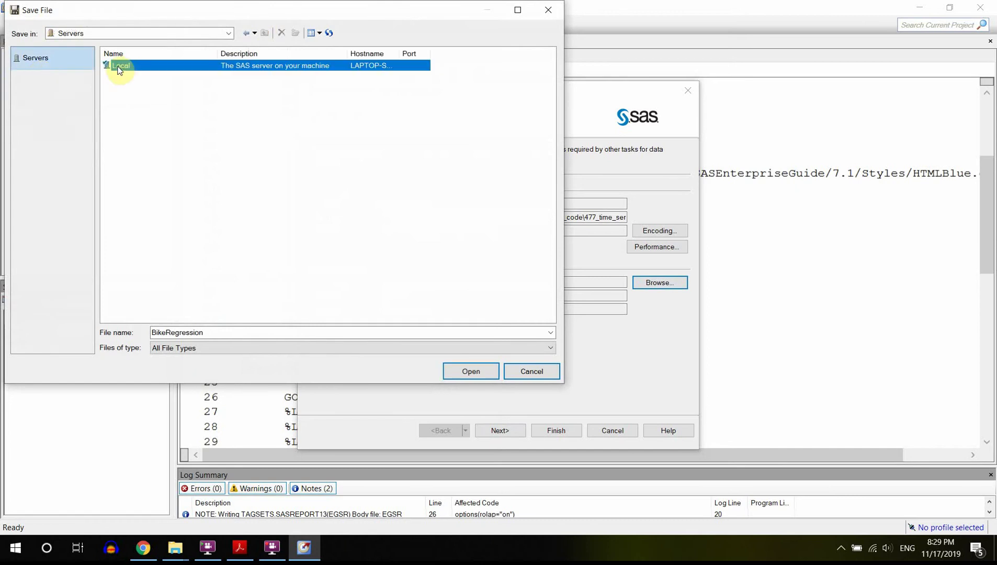
double_click(119, 68)
double_click(120, 69)
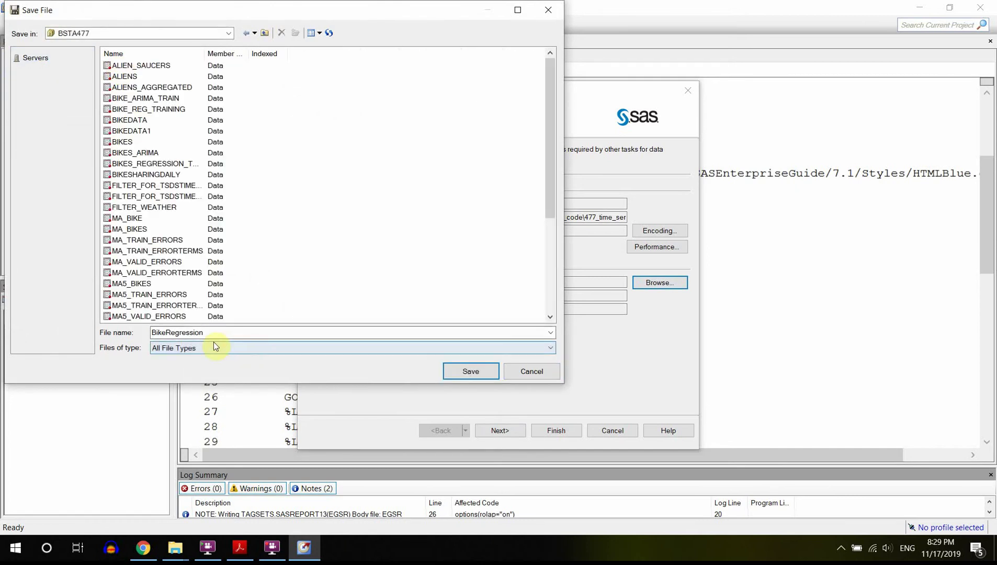
left_click(464, 373)
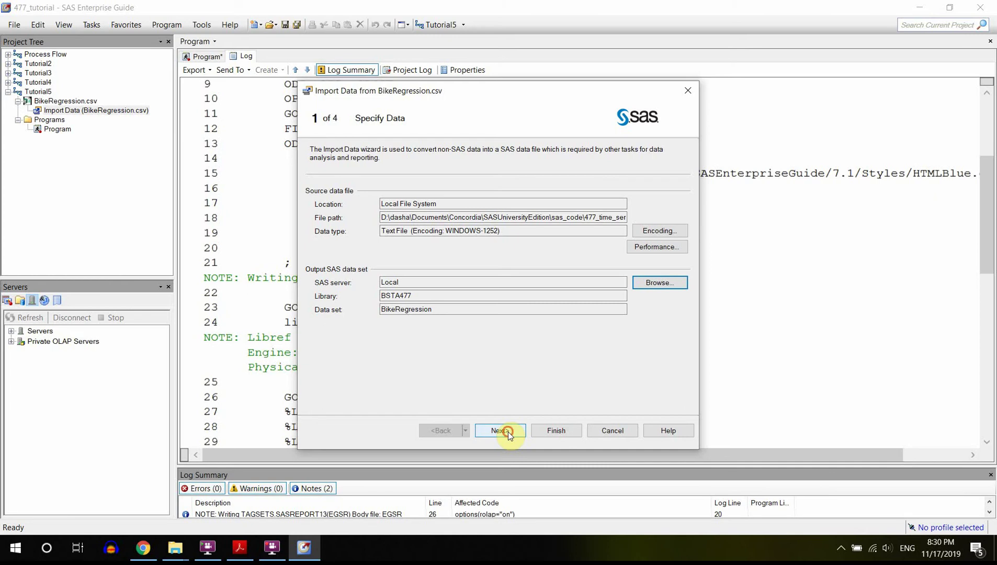
Rename columns to comply with SAS naming conventions and finish the import.
left_click(508, 431)
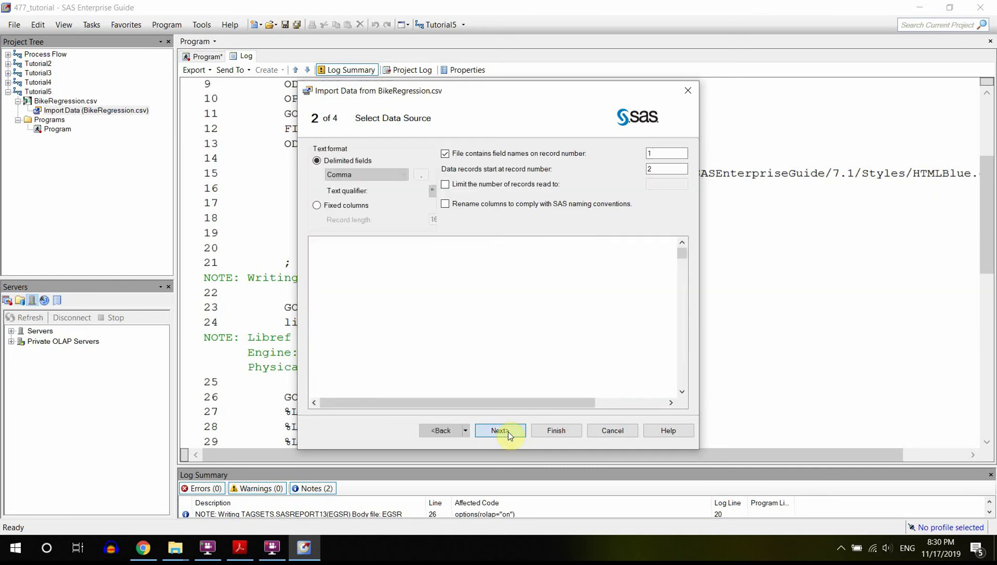
left_click(481, 207)
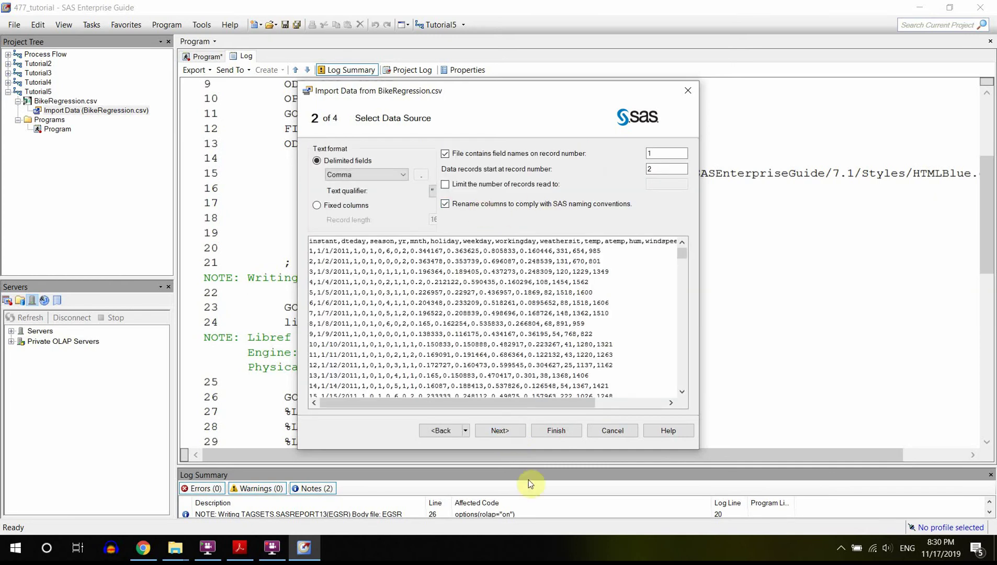
left_click(501, 435)
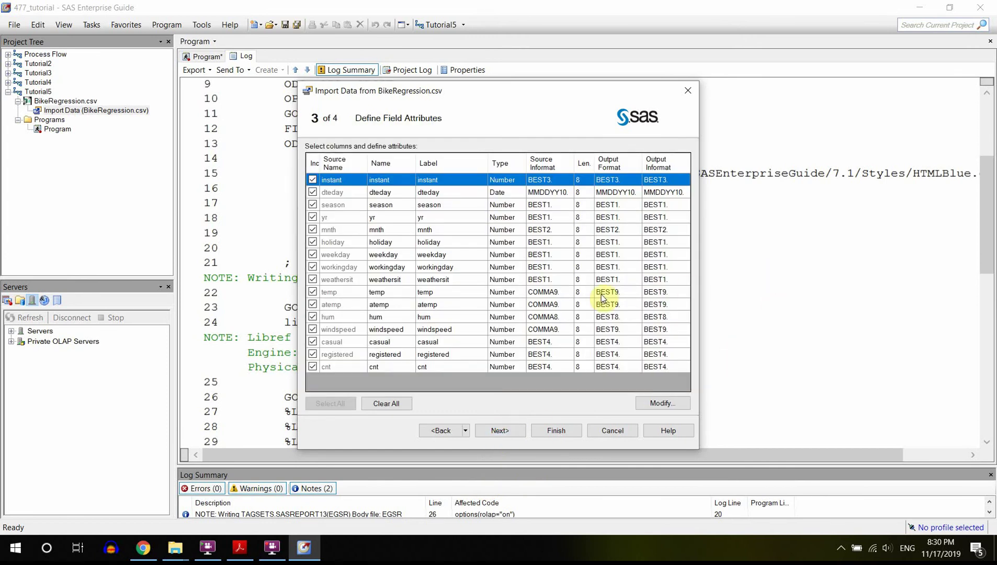
left_click(500, 436)
left_click(544, 436)
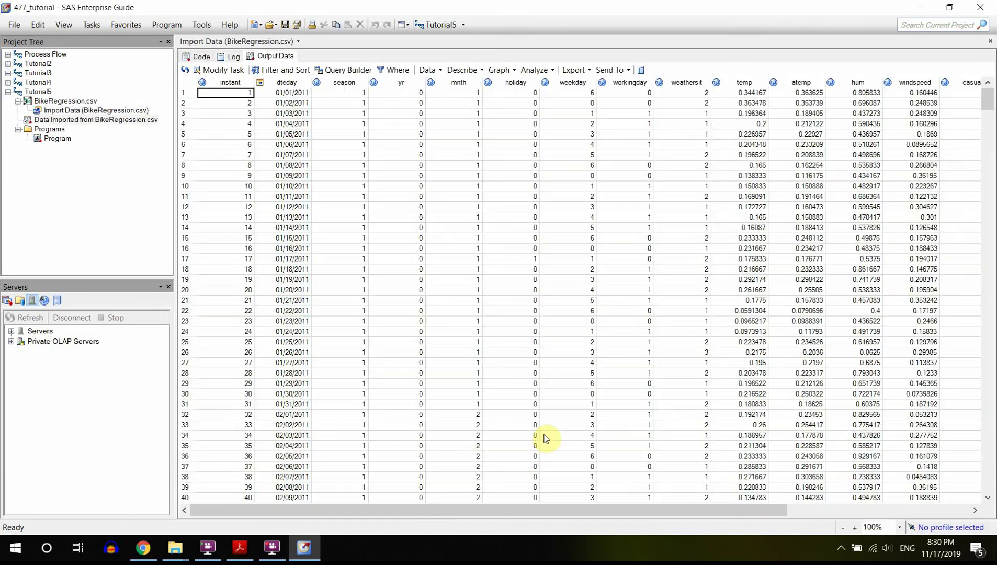
left_click_drag(498, 517, 494, 544)
left_click_drag(986, 95, 991, 471)
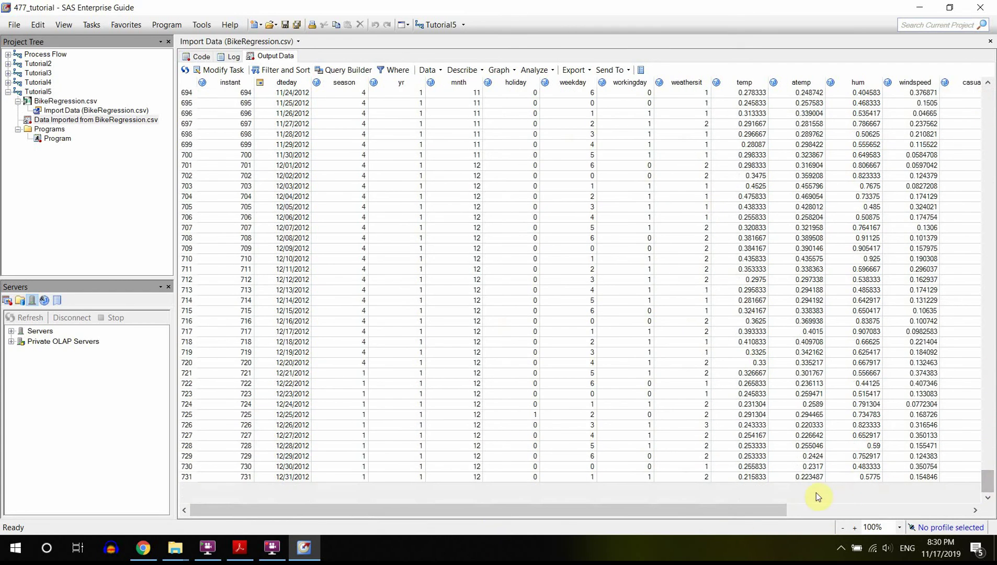
left_click_drag(752, 516, 948, 504)
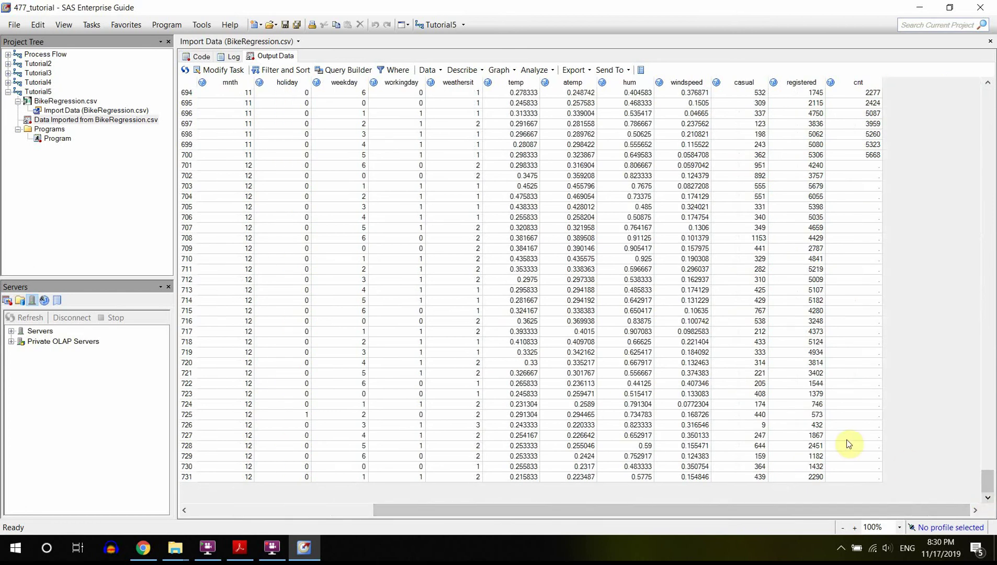
left_click_drag(861, 475, 857, 218)
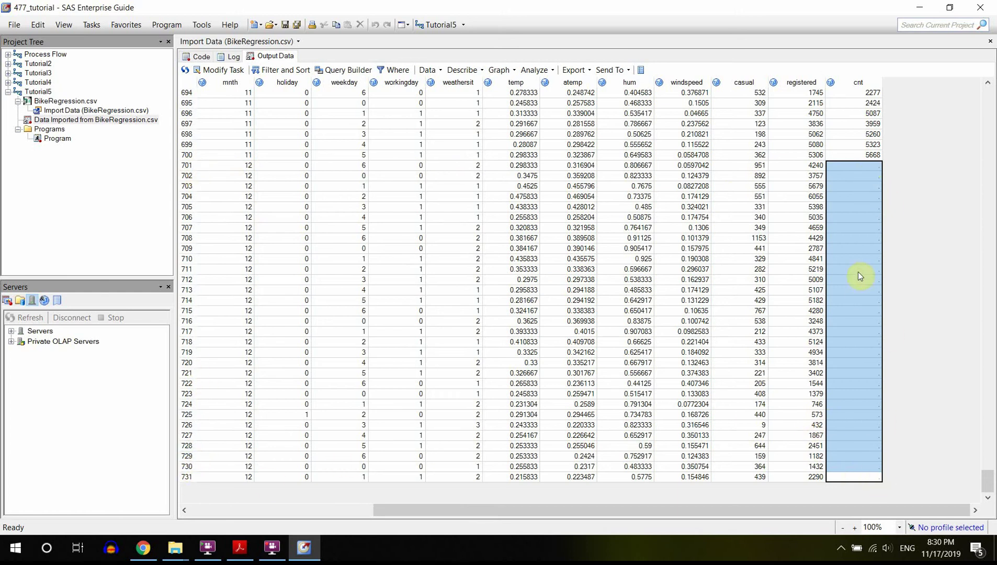
left_click(862, 155)
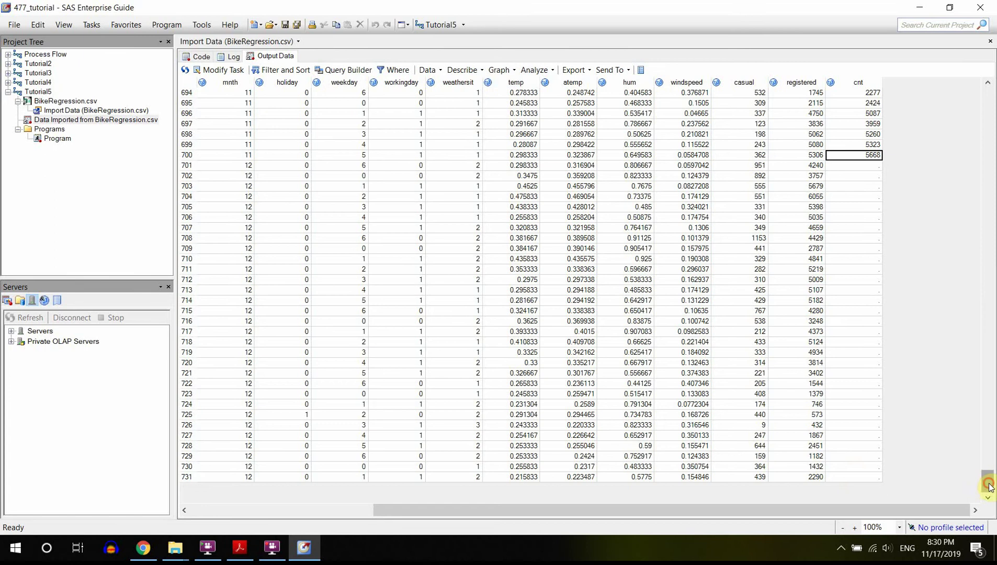
left_click_drag(989, 486, 988, 97)
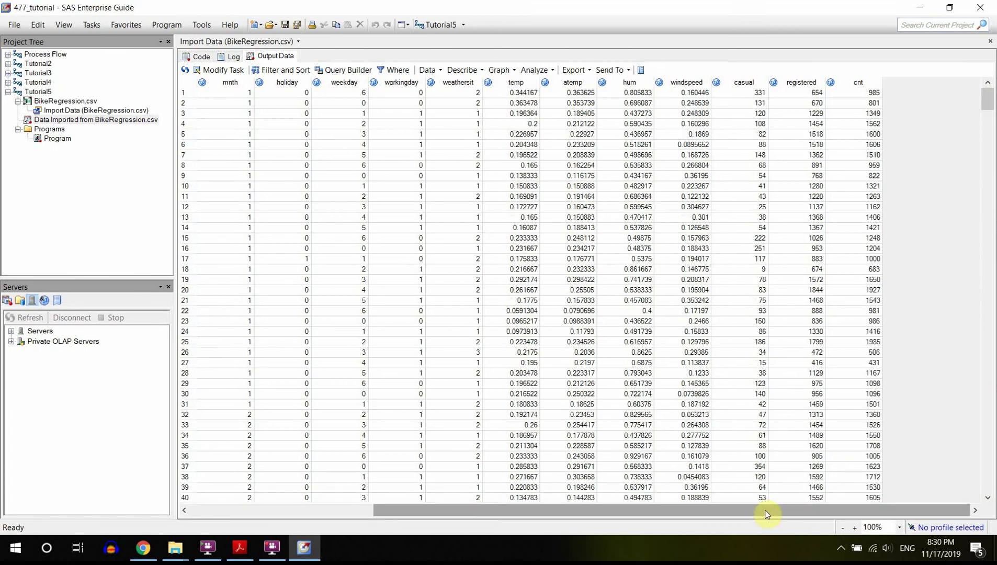
left_click_drag(767, 515, 407, 512)
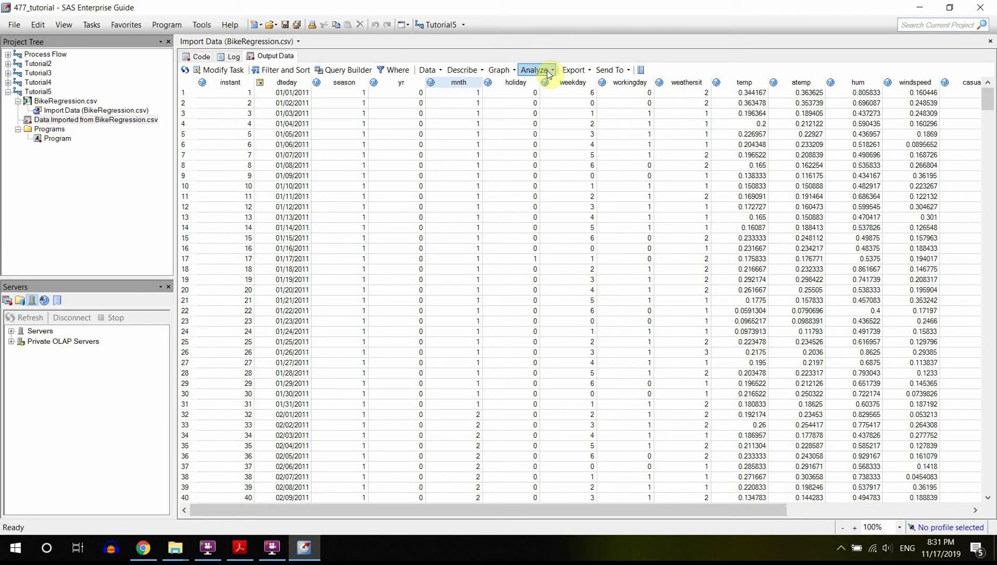
Open Analyze > Time Series > Prepare Time Series Data for the BIKEREGRESSION data.
left_click(535, 69)
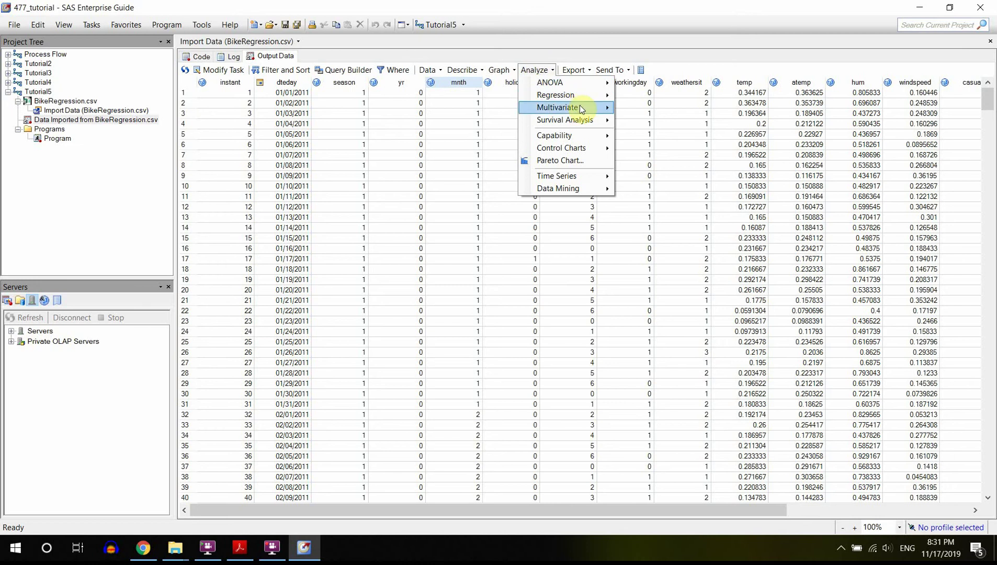
mouse_move(580, 105)
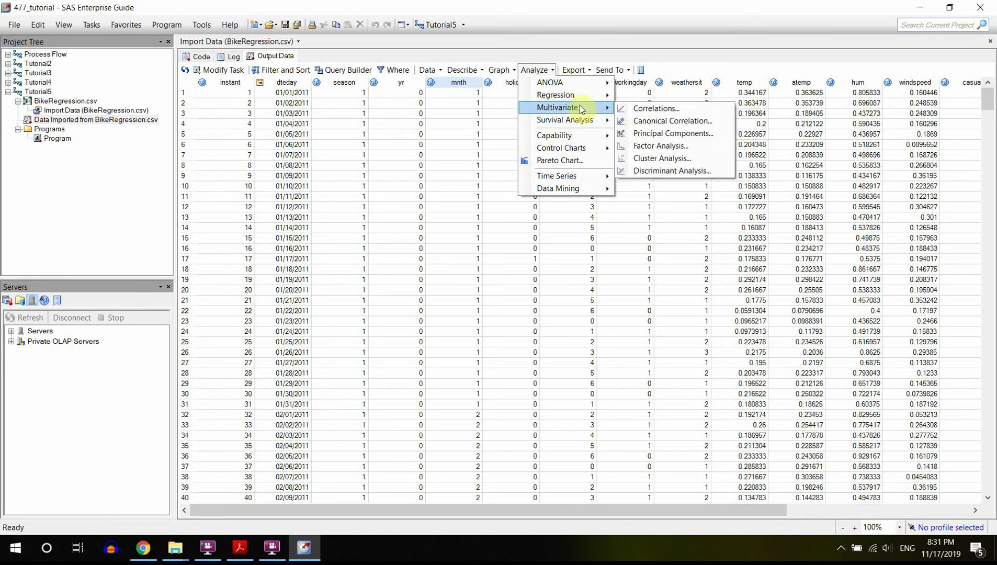
left_click(647, 110)
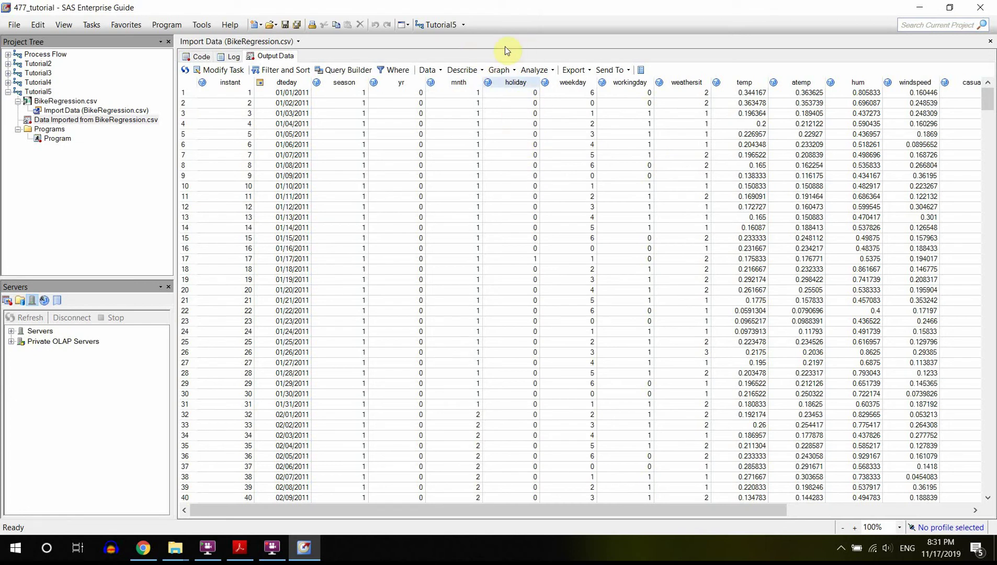
left_click(477, 70)
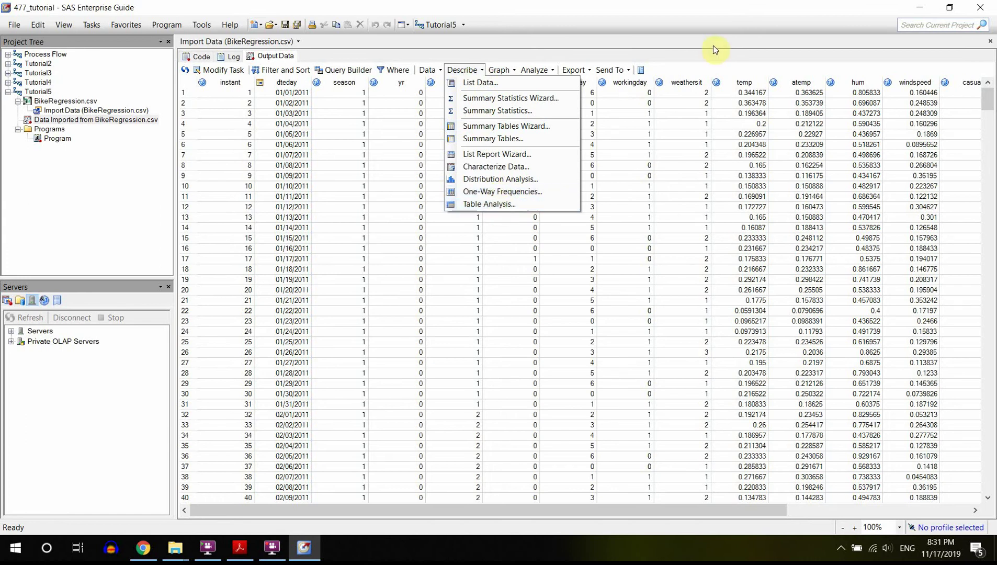
left_click(689, 54)
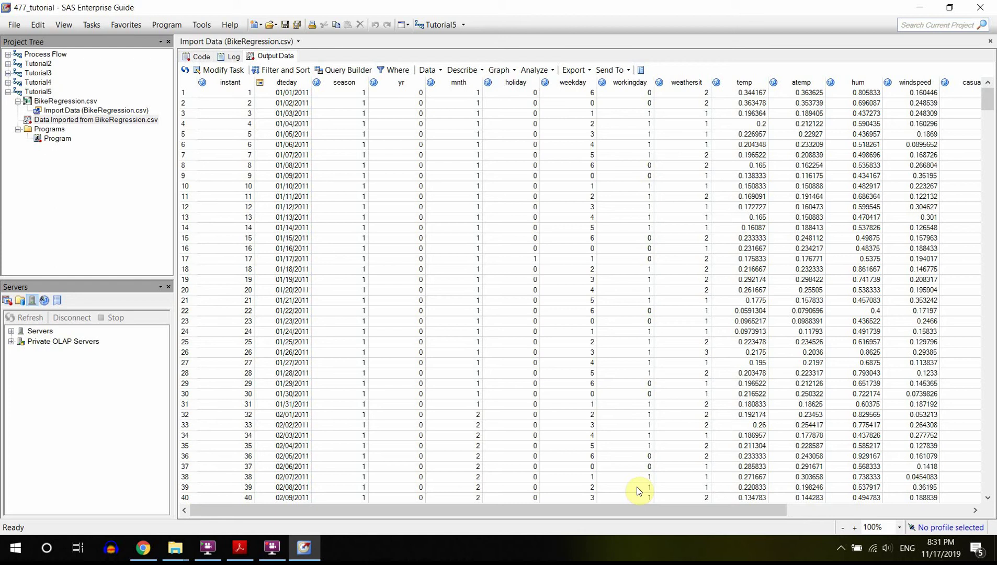
left_click_drag(615, 511, 775, 503)
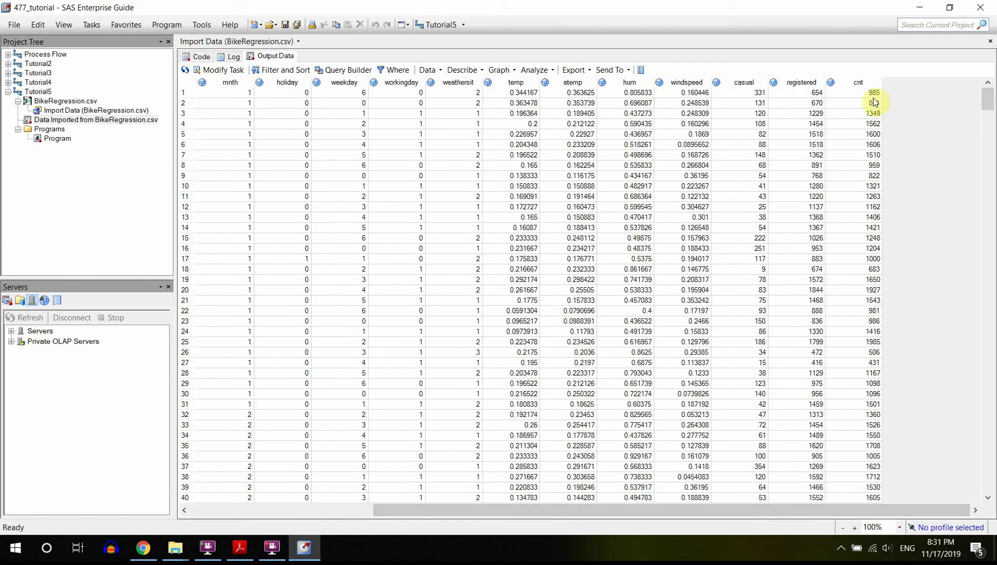
left_click(535, 70)
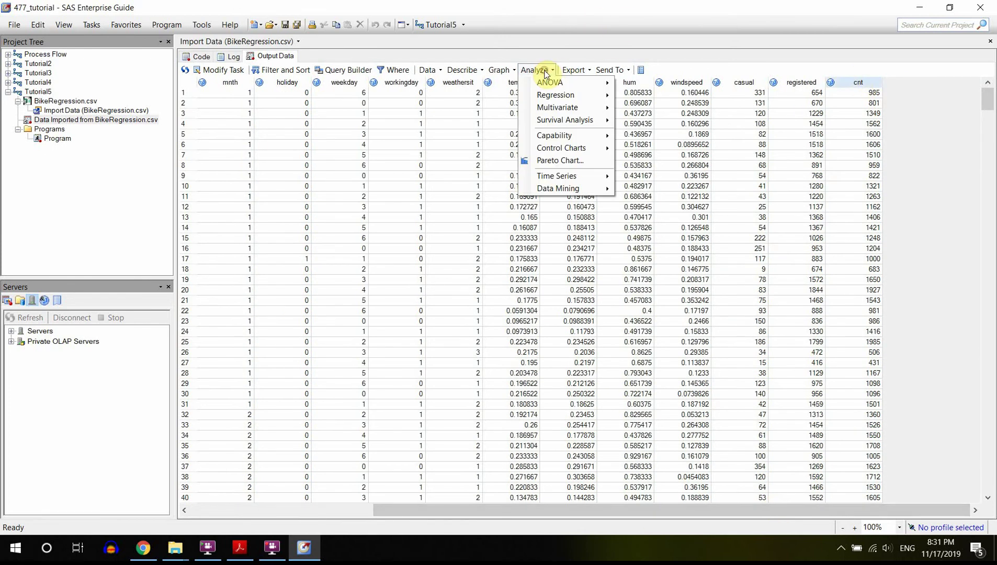
mouse_move(554, 177)
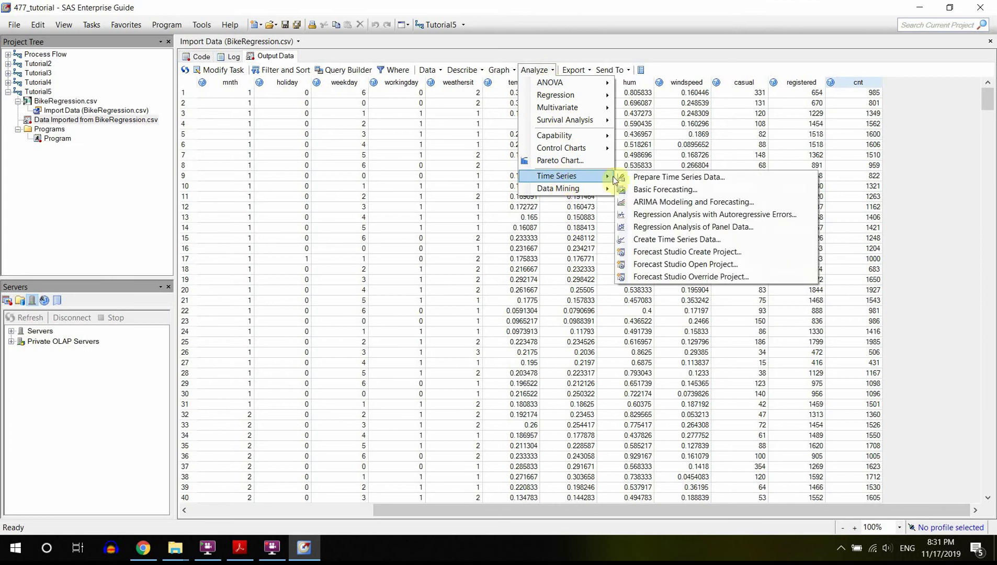
left_click(635, 178)
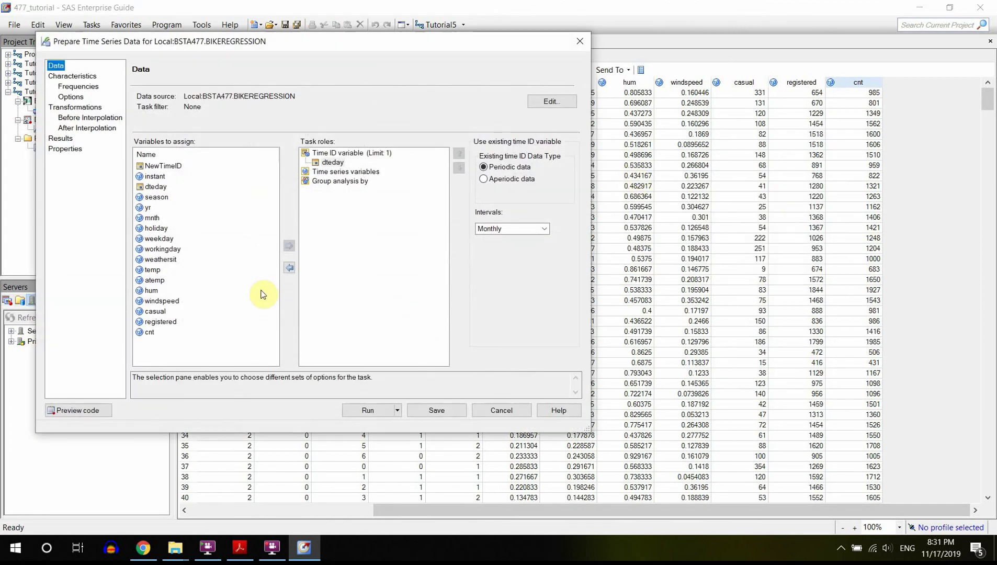
Use dteday as the time ID variable with a Daily interval.
left_click(336, 164)
left_click(544, 229)
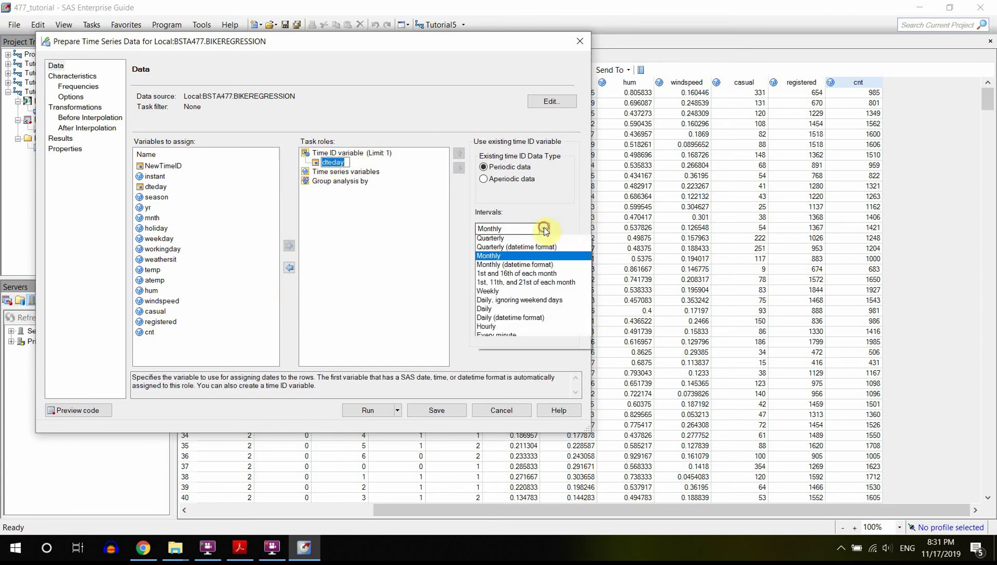
left_click(494, 329)
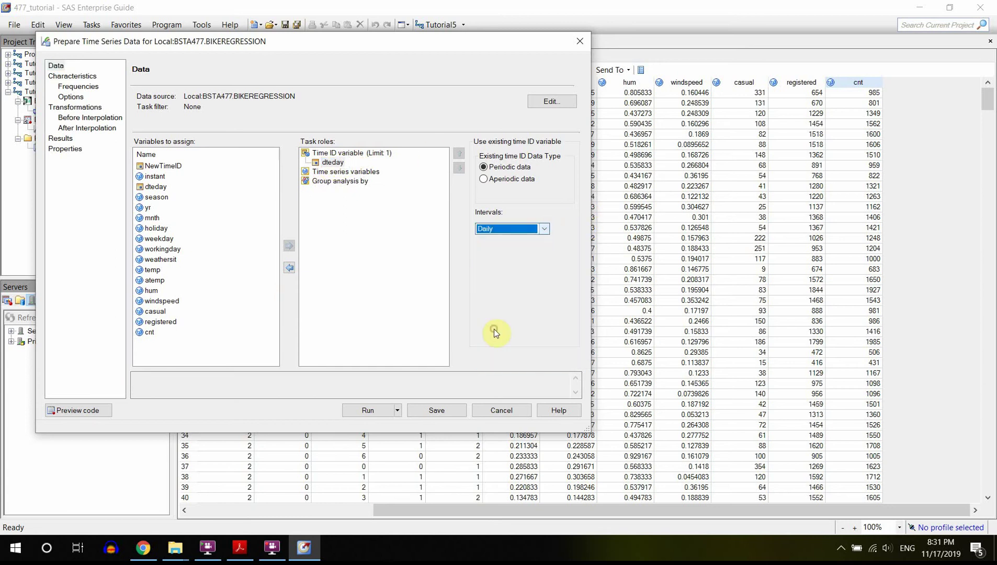
left_click(263, 251)
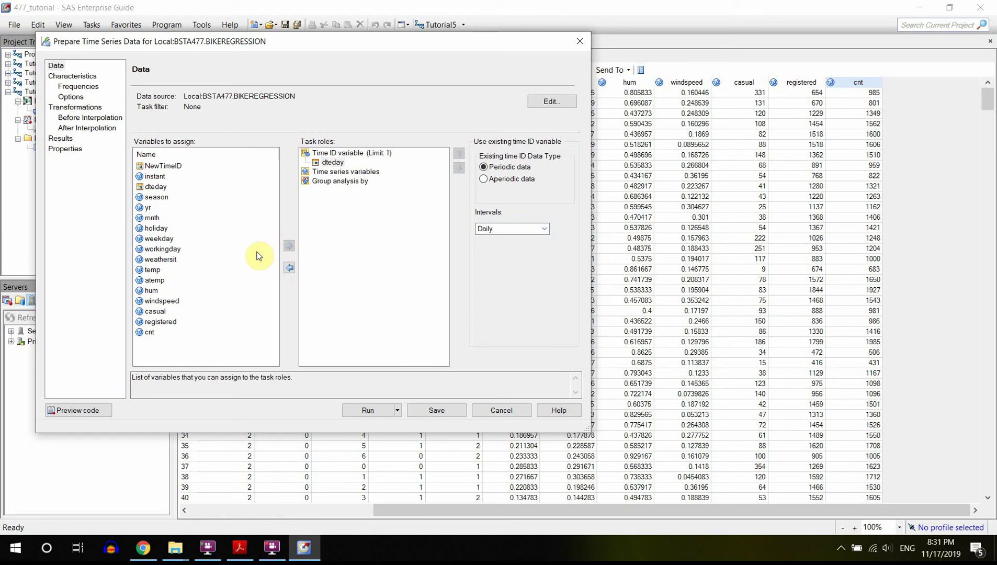
Assign cnt, mnth, holiday, weekday, temp and hum as time series variables.
left_click_drag(148, 335, 350, 174)
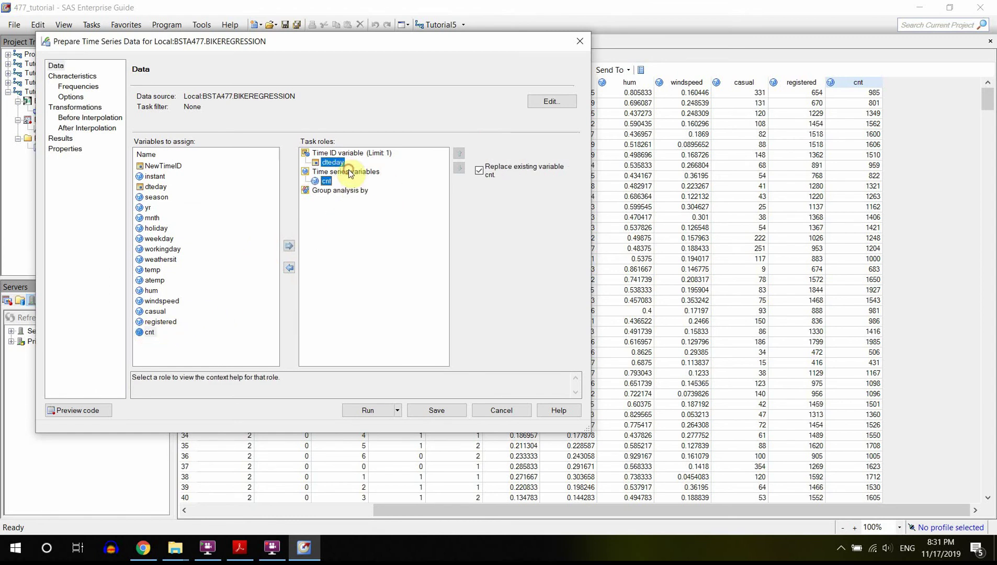
left_click(248, 242)
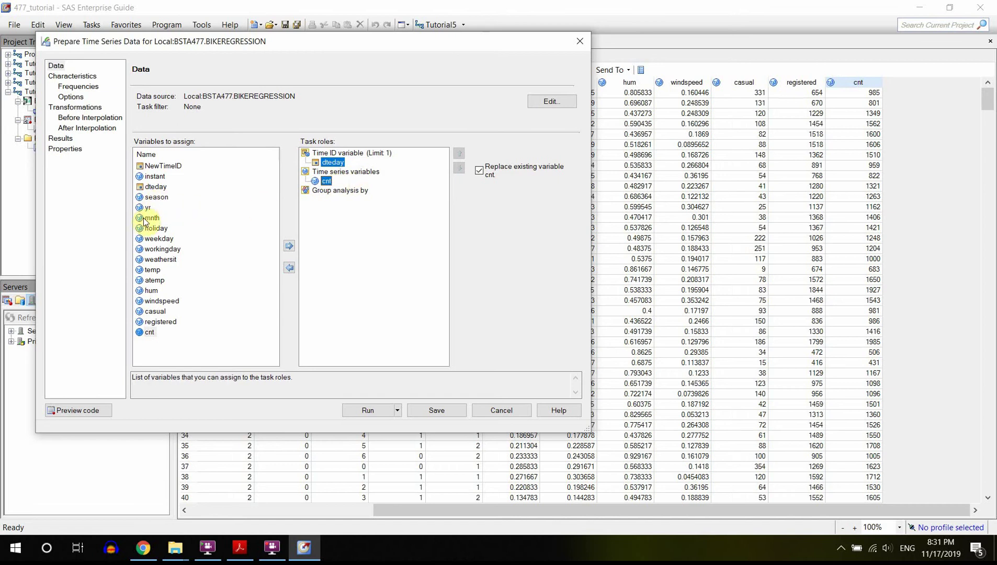
left_click_drag(145, 219, 330, 180)
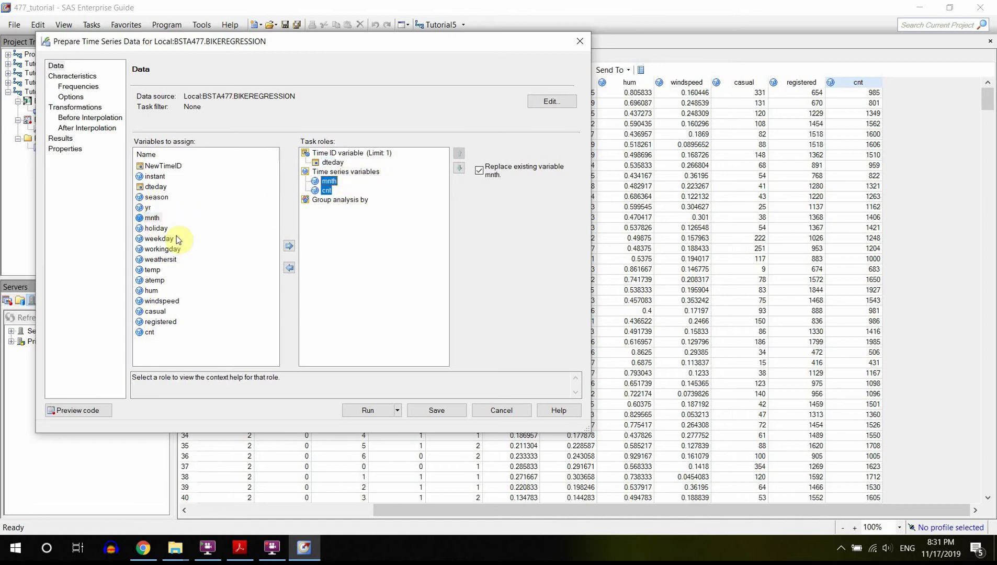
left_click_drag(156, 229, 331, 193)
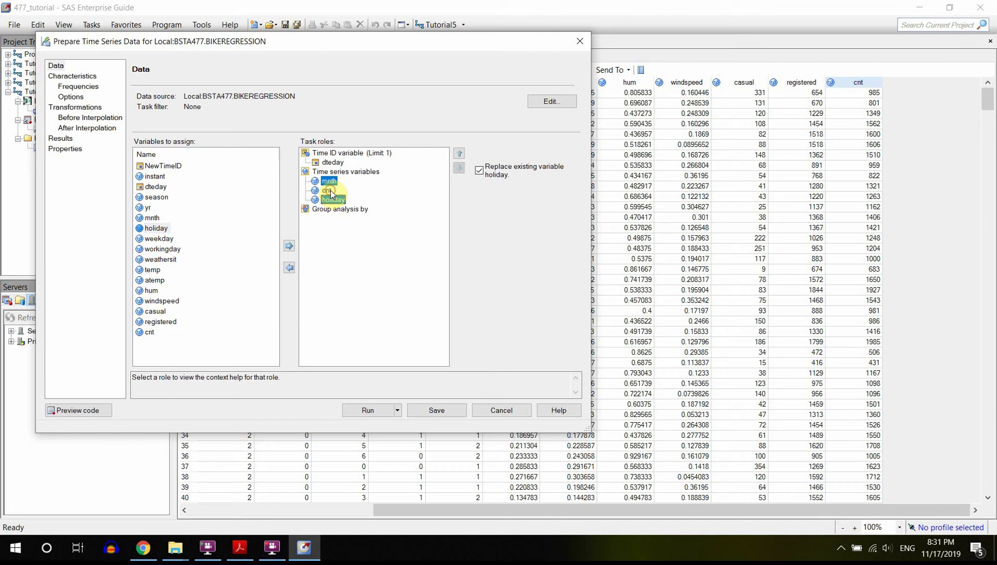
left_click_drag(157, 238, 325, 204)
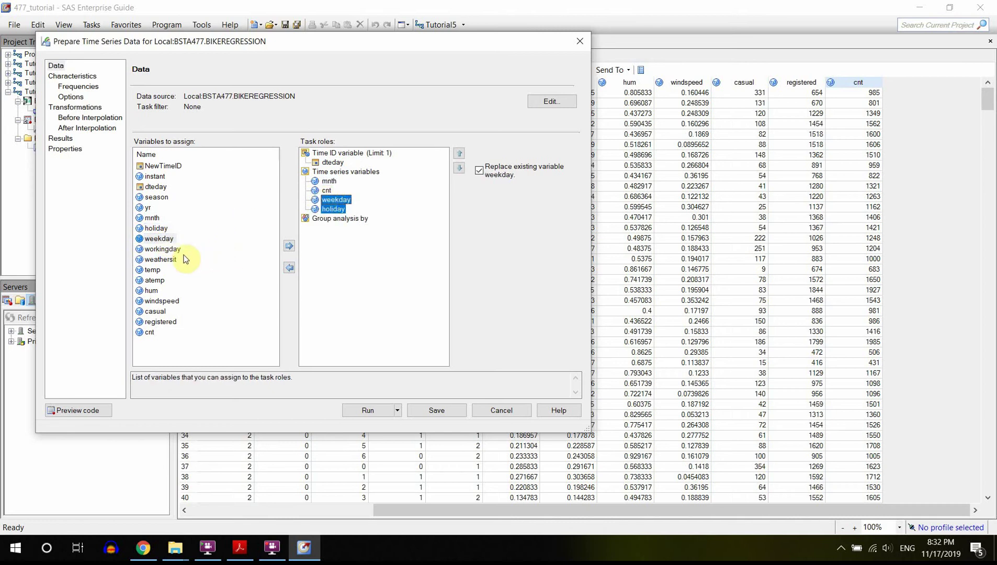
left_click_drag(153, 270, 325, 209)
left_click_drag(151, 291, 335, 197)
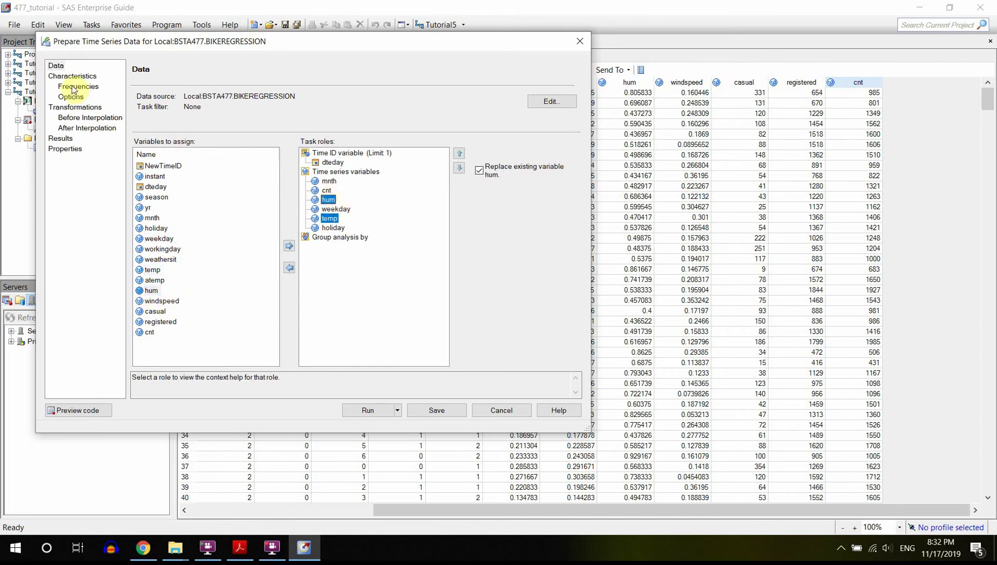
Point the modified data output to the BSTA477 library on the Local server.
left_click(59, 138)
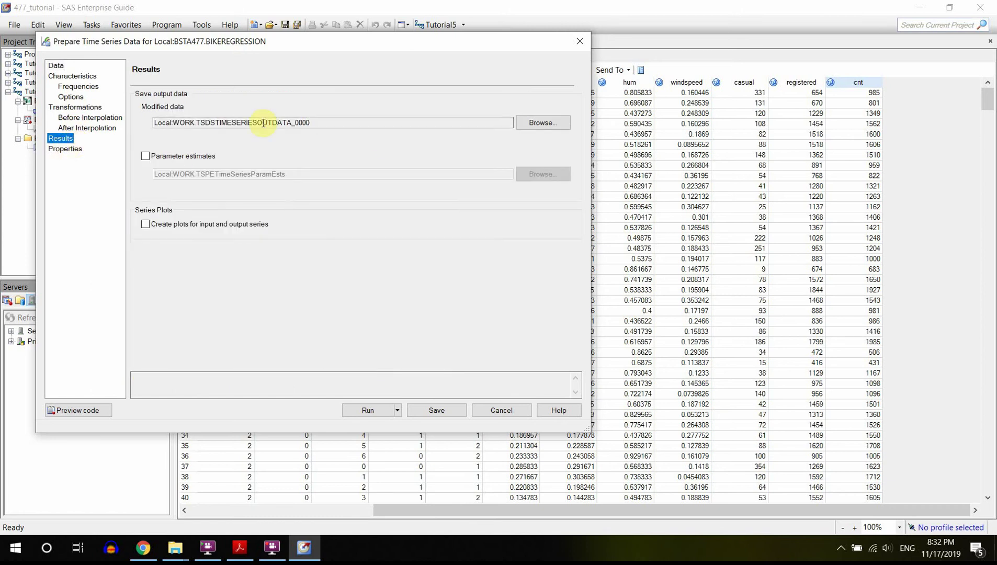
left_click_drag(174, 122, 195, 123)
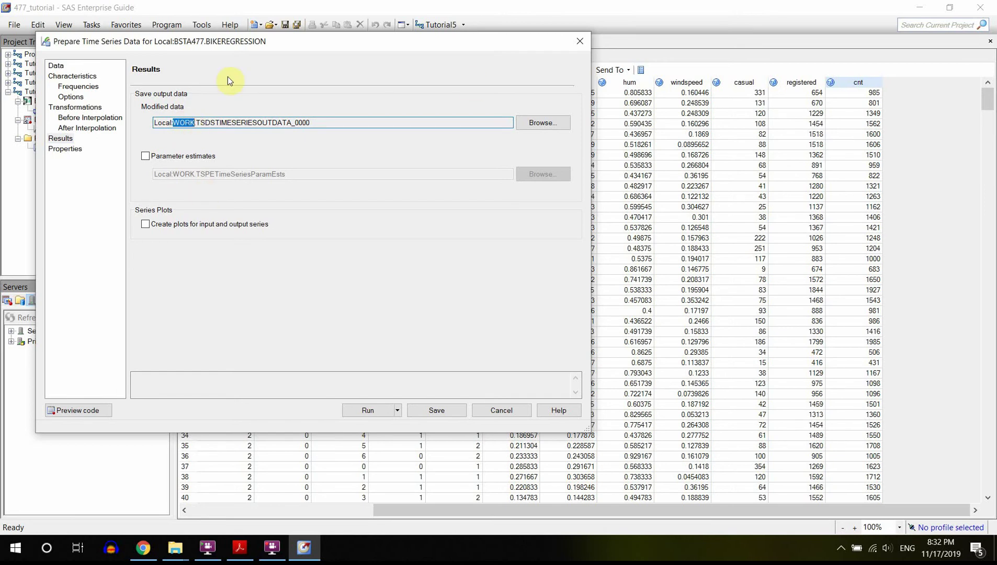
left_click(537, 125)
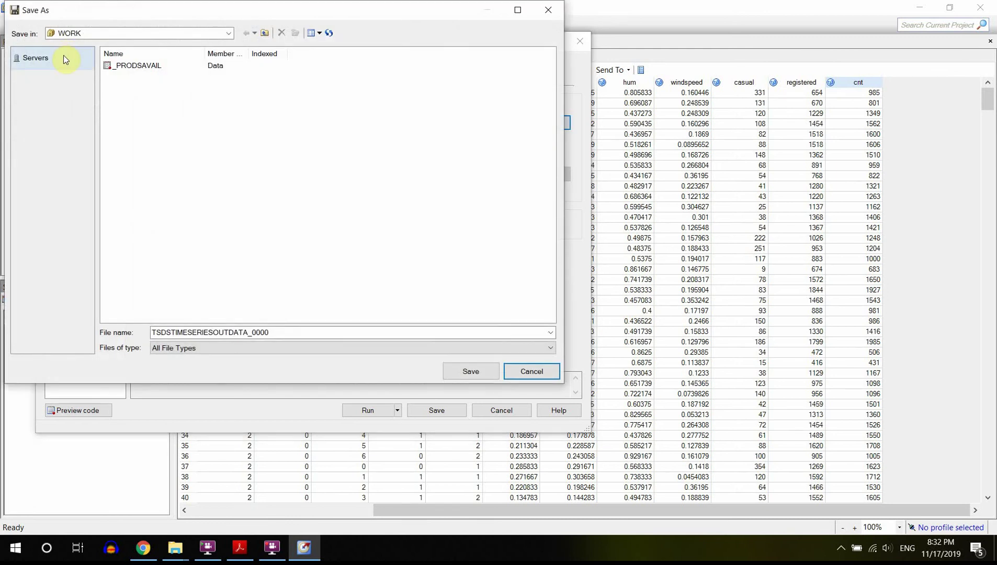
left_click(63, 55)
double_click(121, 66)
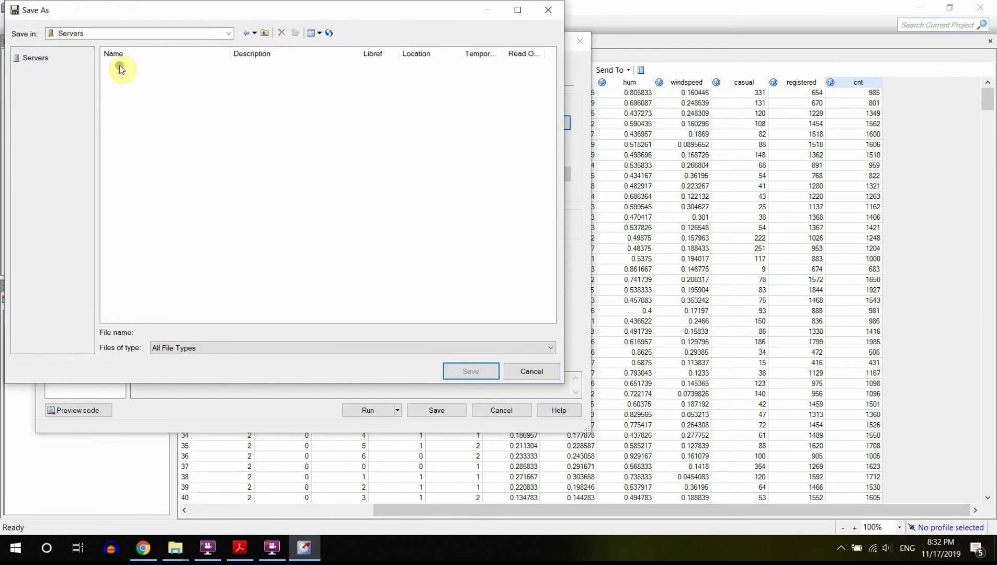
double_click(121, 66)
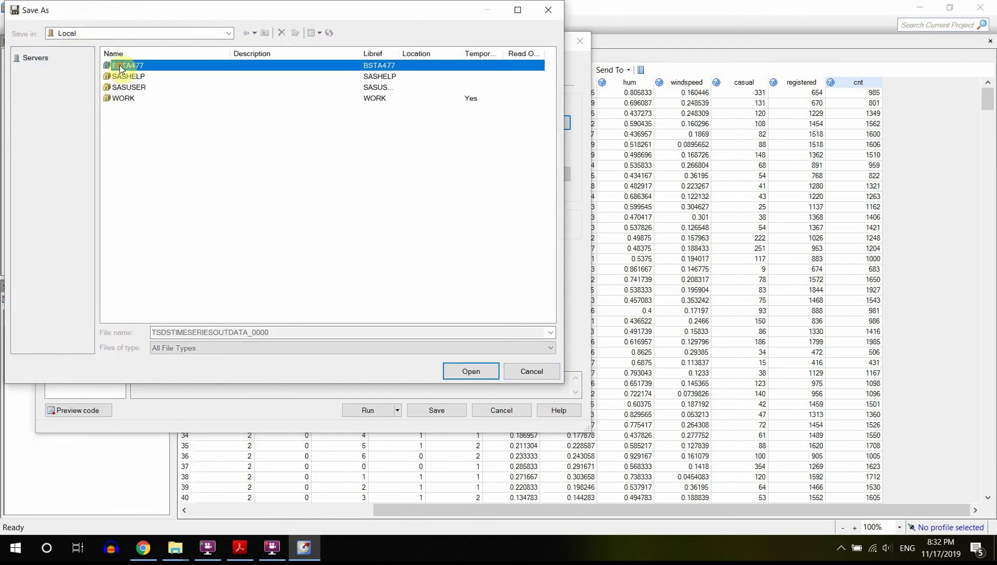
Name the output data set bikeregression_timeseries and confirm it.
double_click(213, 333)
type("bsta477.")
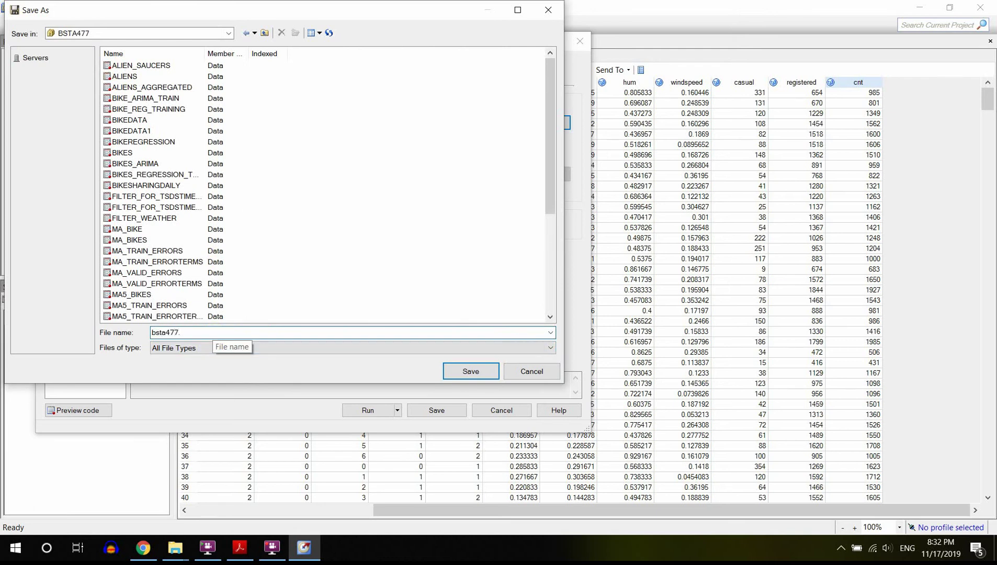
key("ctrl+a")
key("BackSpace")
left_click(213, 335)
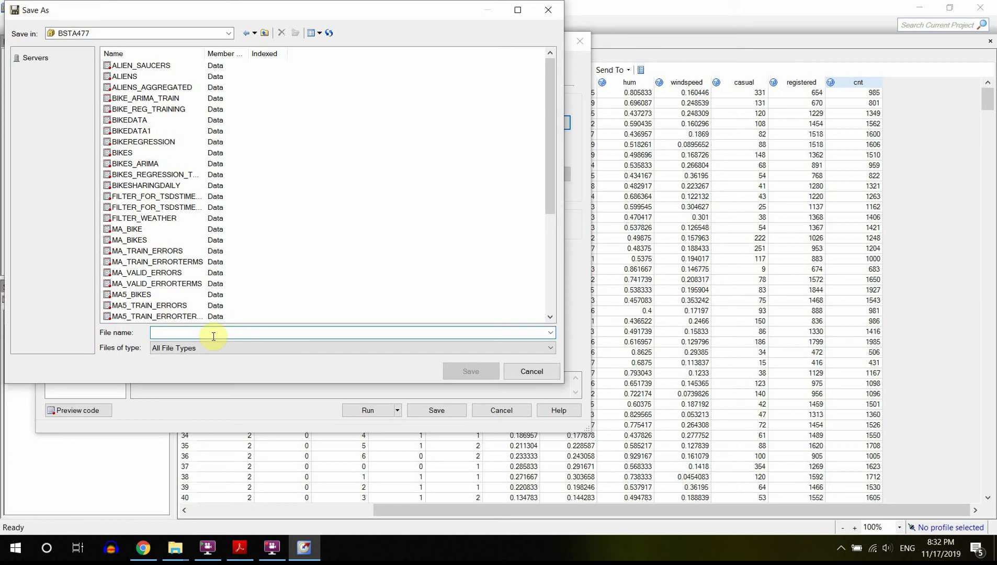
type("bikeregre")
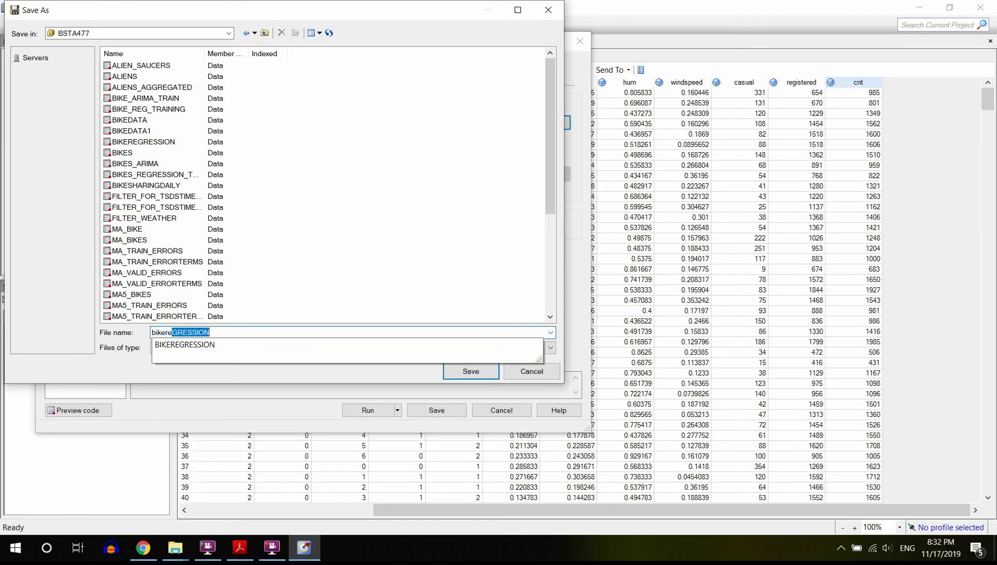
type("ssion_")
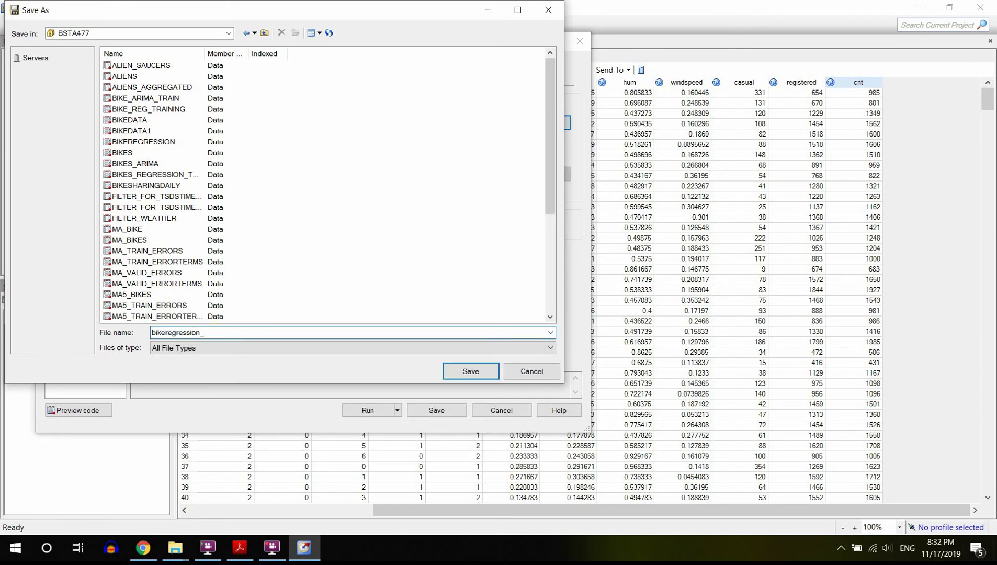
type("timeseries")
key("Return")
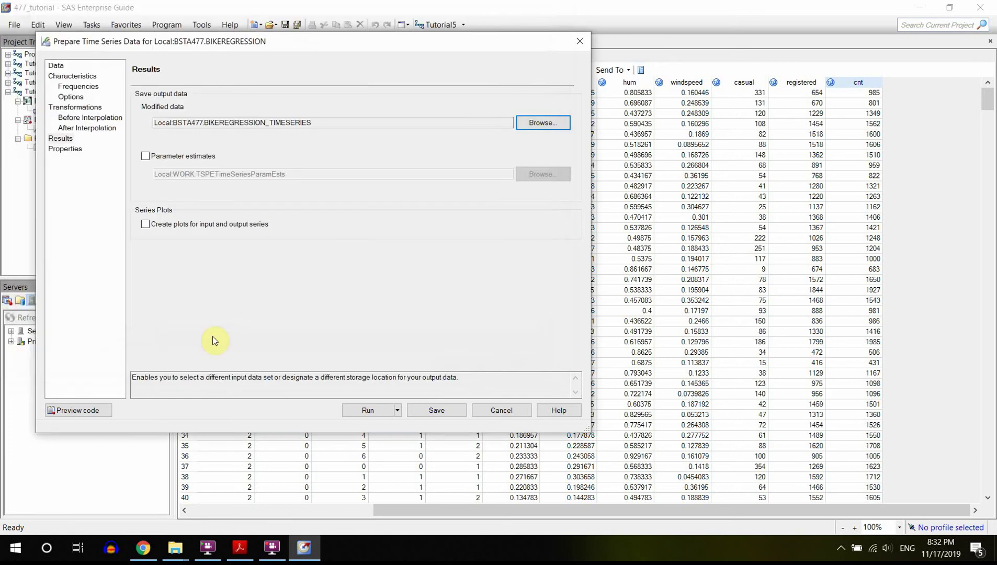
Run the preparation, then add instant as a series variable and rerun, replacing previous results.
left_click(368, 411)
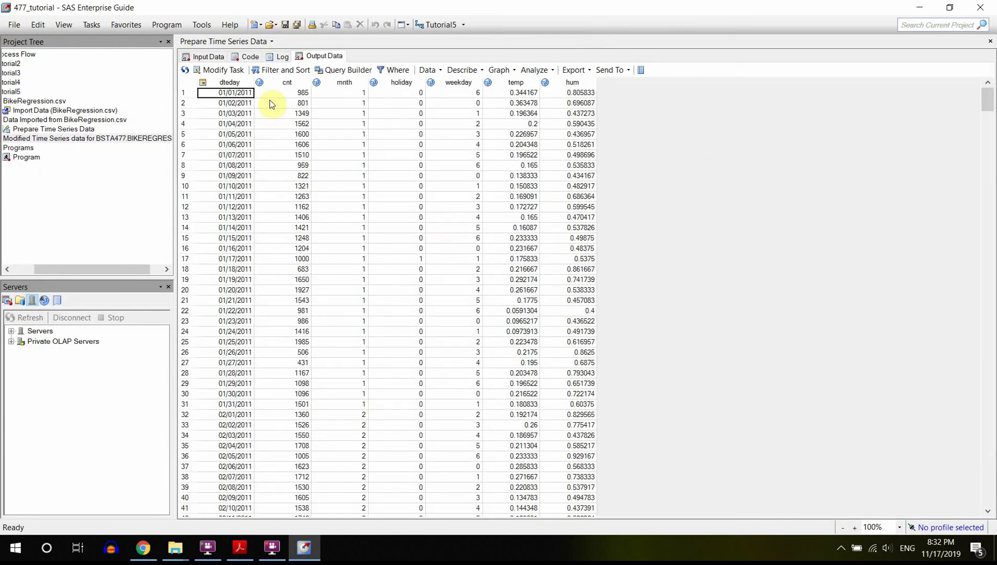
left_click(217, 70)
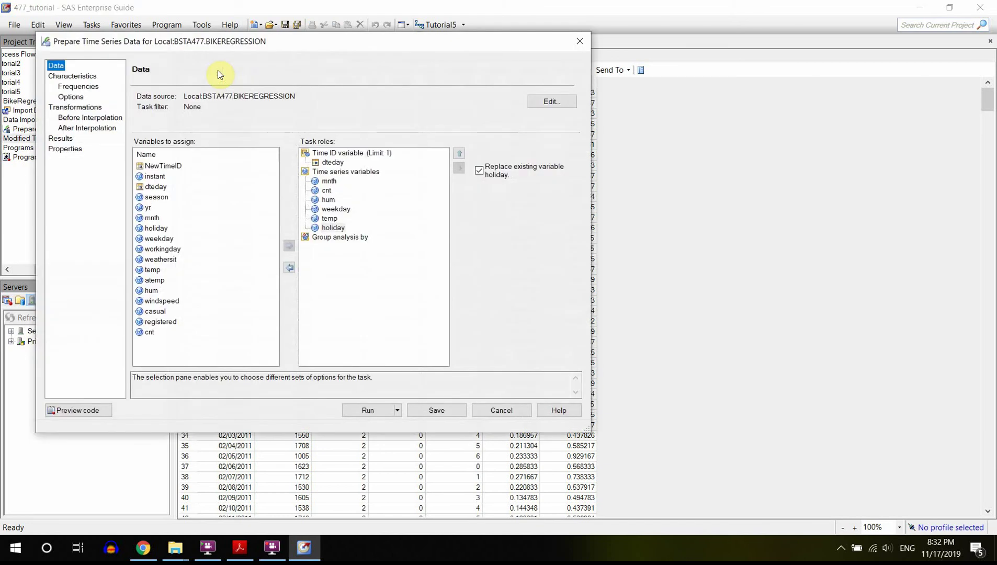
left_click_drag(151, 178, 320, 200)
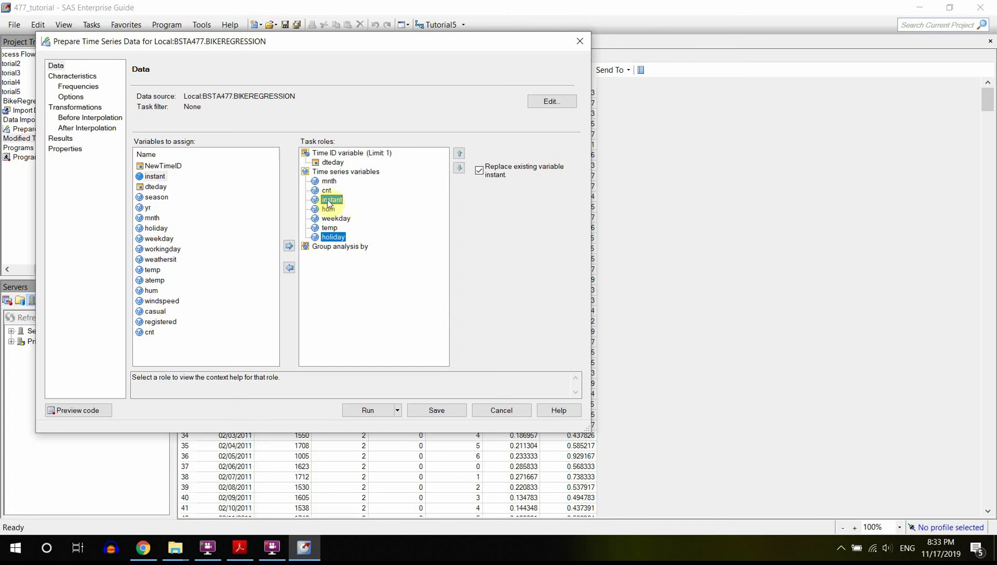
left_click(369, 411)
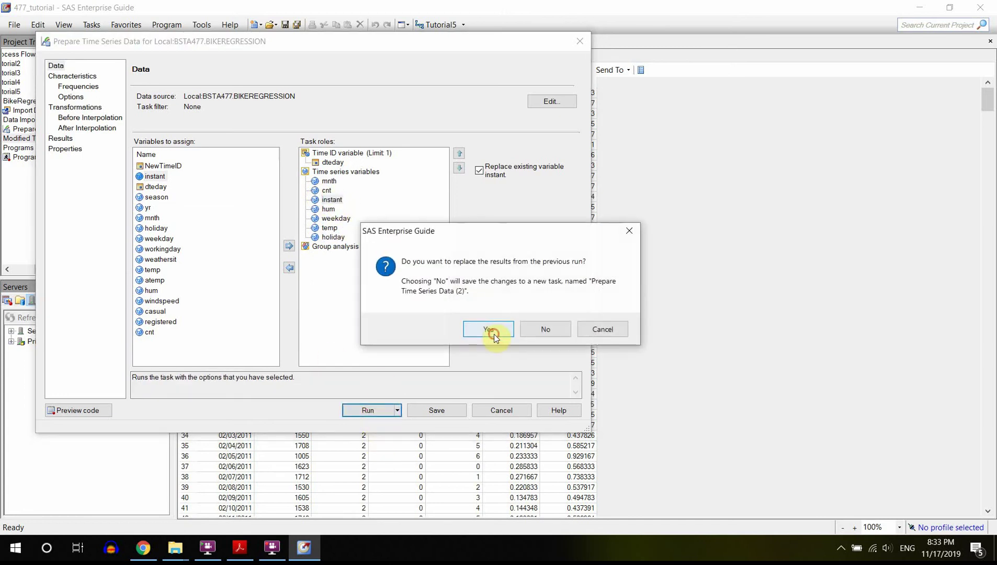
left_click(489, 329)
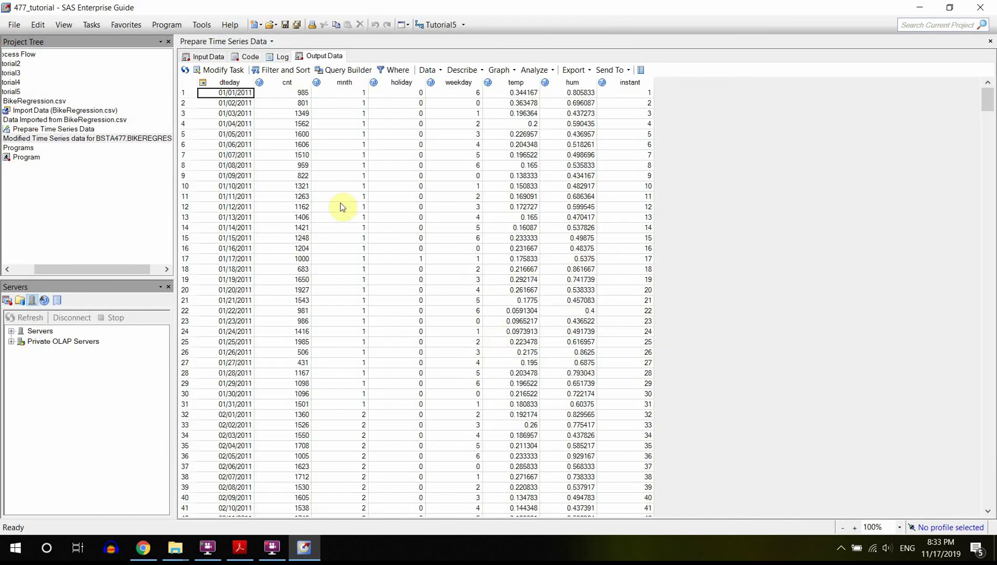
left_click(297, 103)
key("Tab")
key("Tab")
key("Tab")
key("Tab")
key("Tab")
key("Tab")
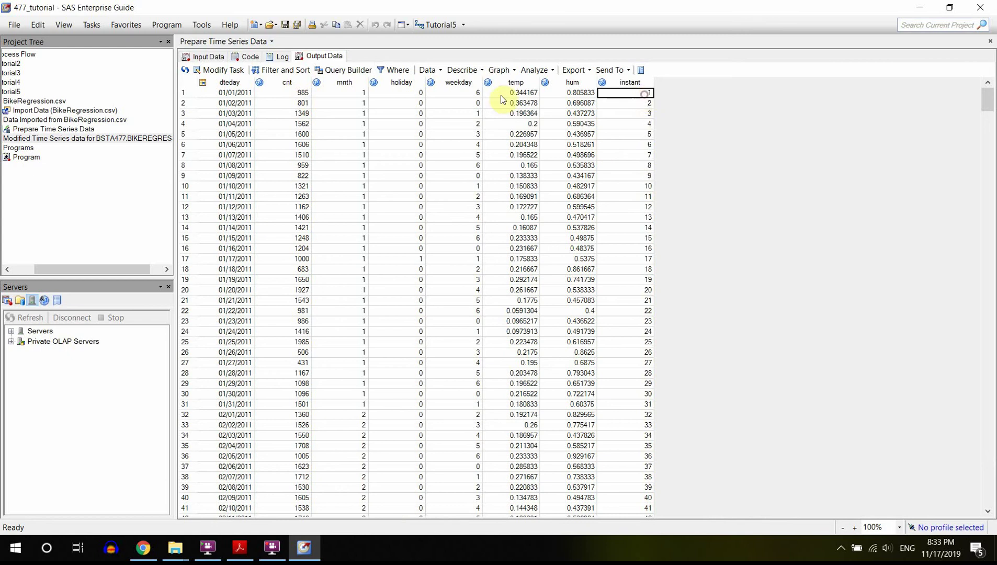
left_click(218, 96)
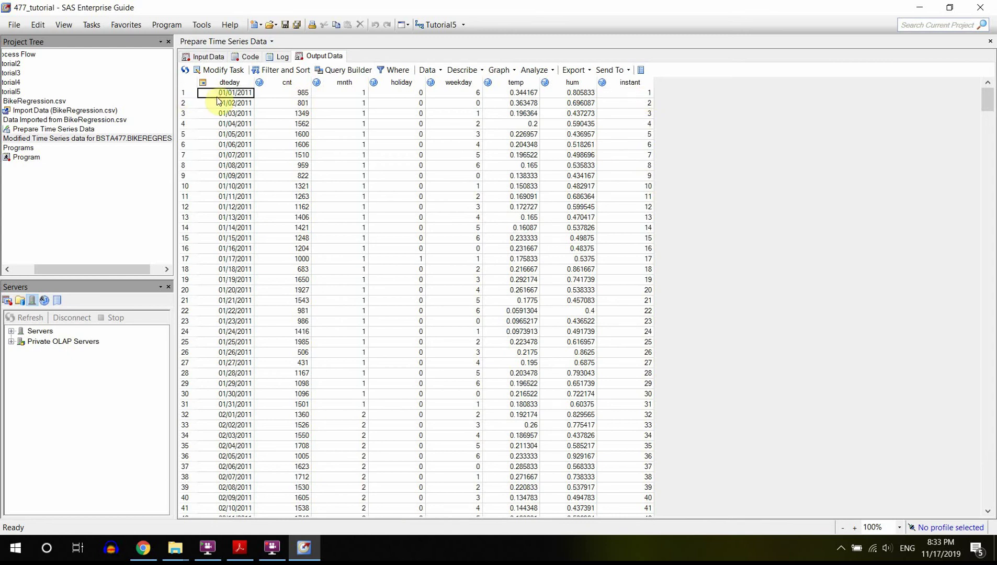
key("Right")
key("Right")
key("Right")
key("Right")
key("Right")
key("Right")
key("Right")
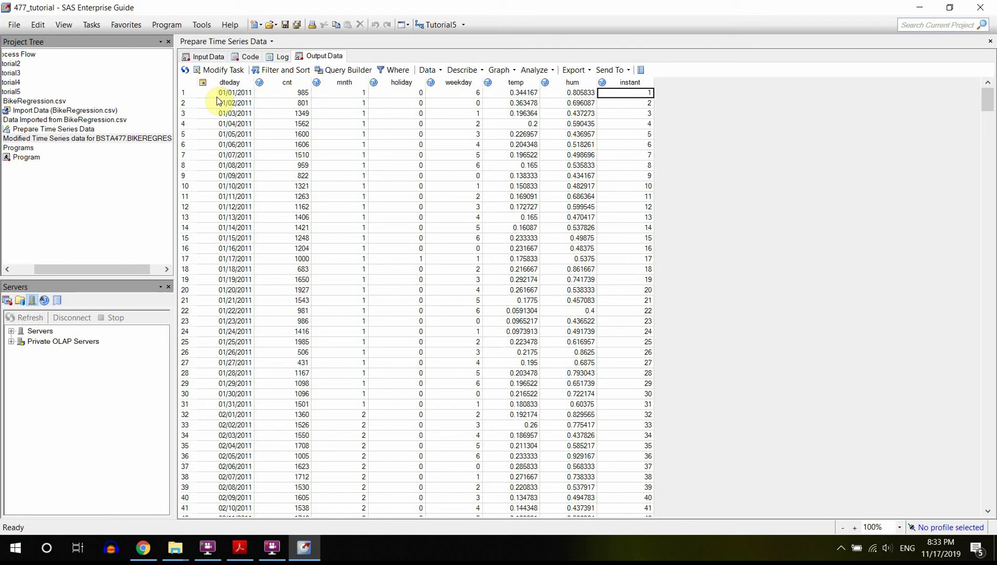
key("Down")
key("Down")
key("Down")
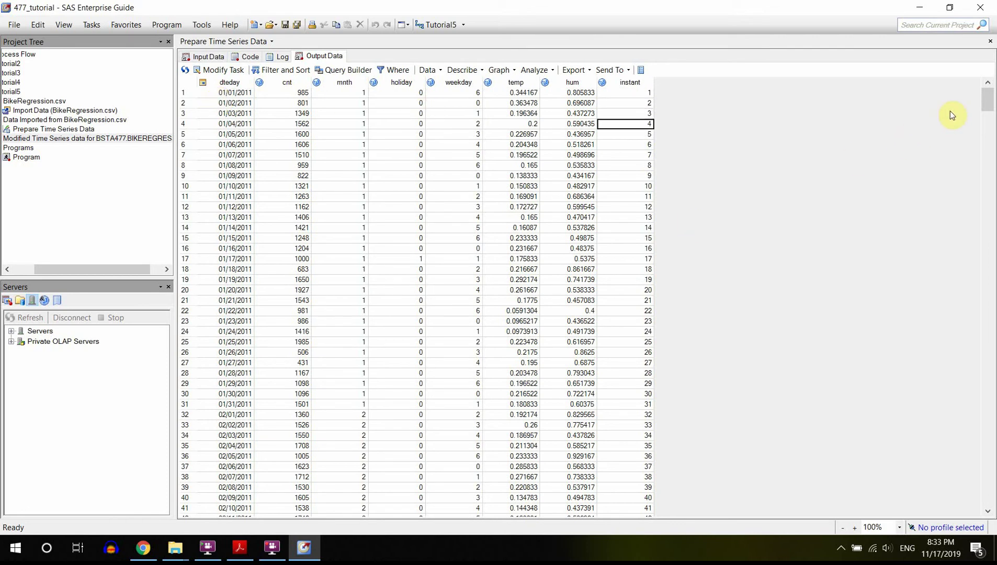
left_click_drag(988, 102, 994, 503)
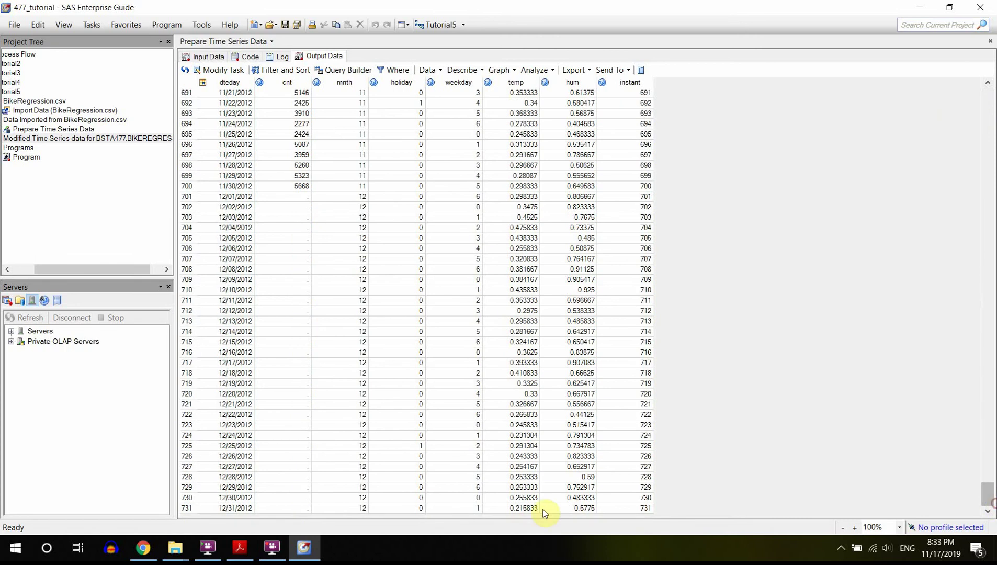
left_click(635, 509)
left_click(292, 198)
left_click_drag(292, 199, 294, 503)
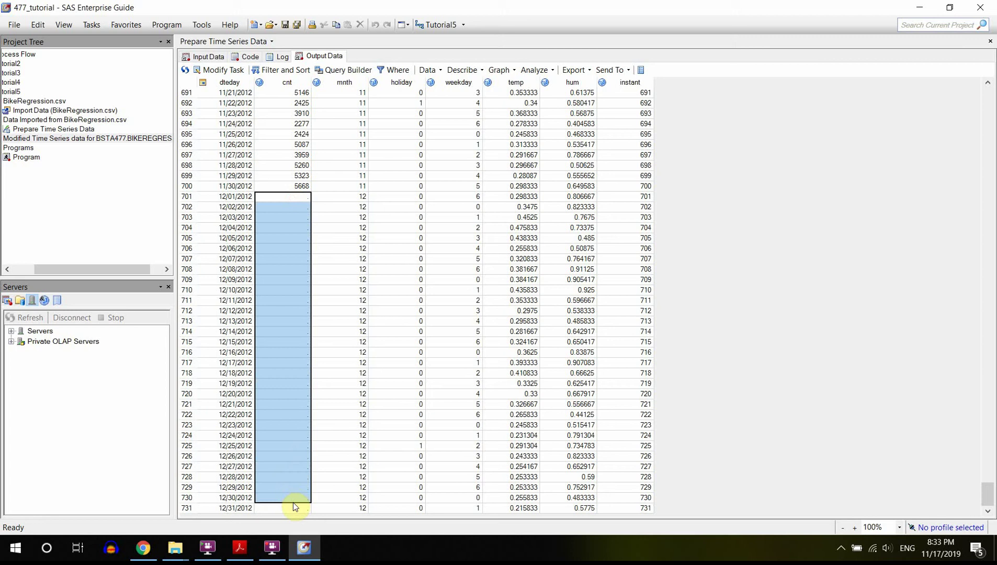
left_click(633, 508)
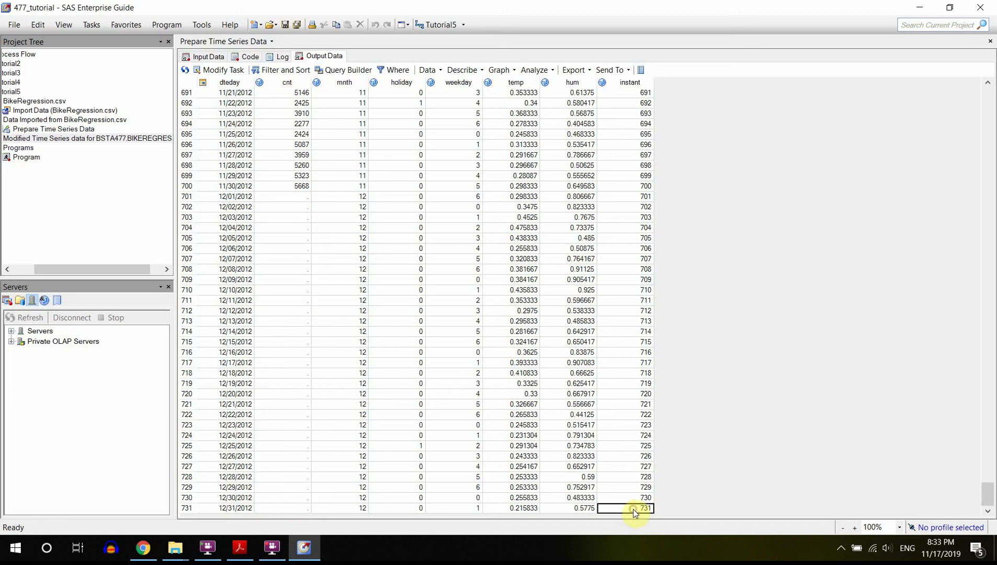
left_click_drag(634, 509, 631, 4)
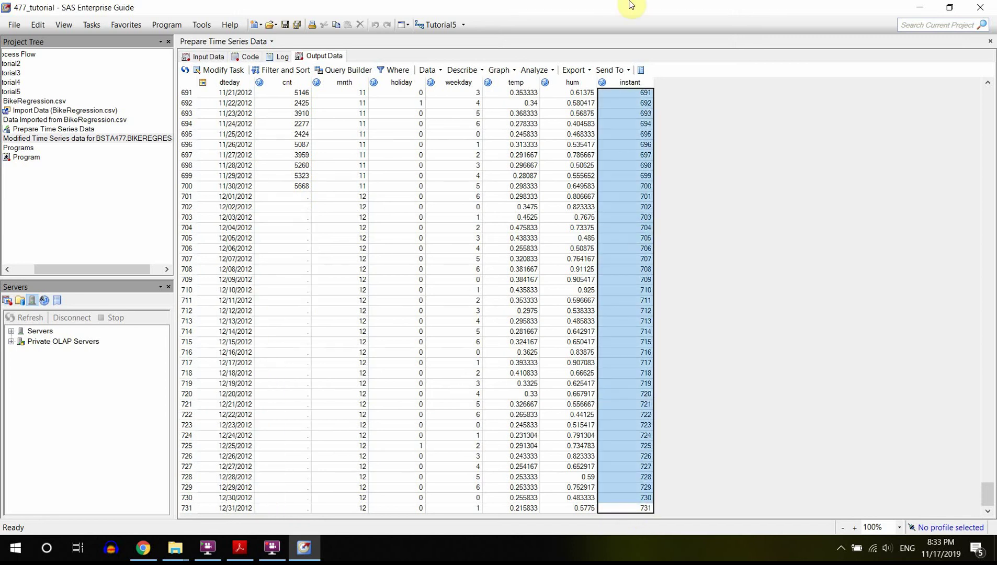
left_click(642, 188)
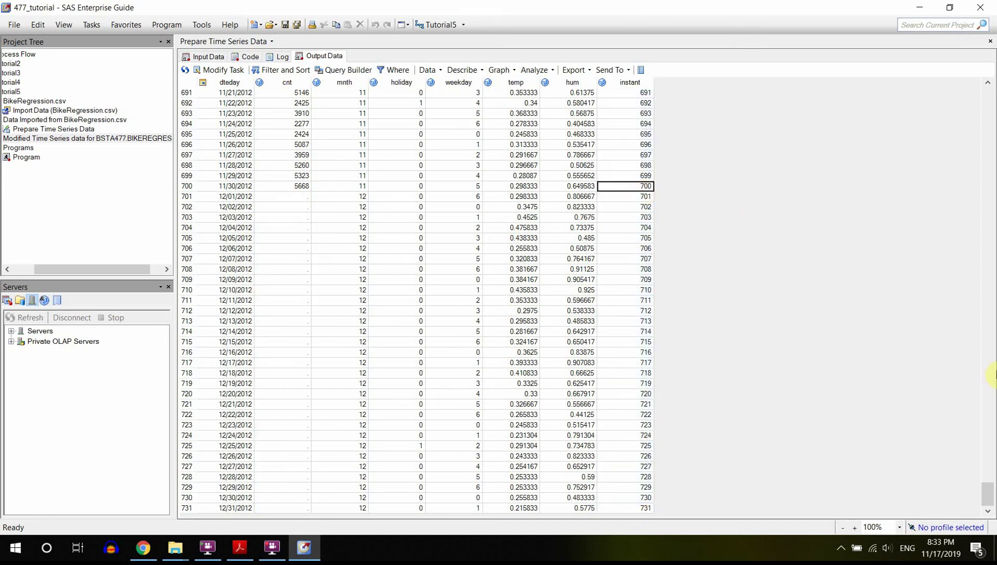
left_click_drag(988, 494, 993, 100)
left_click(651, 93)
key("Down")
key("Down")
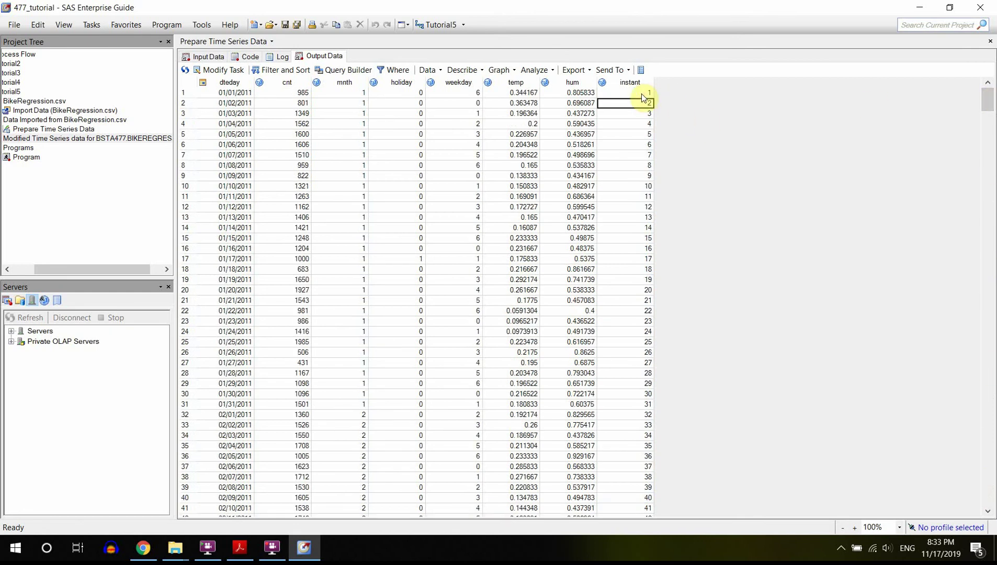
key("Down")
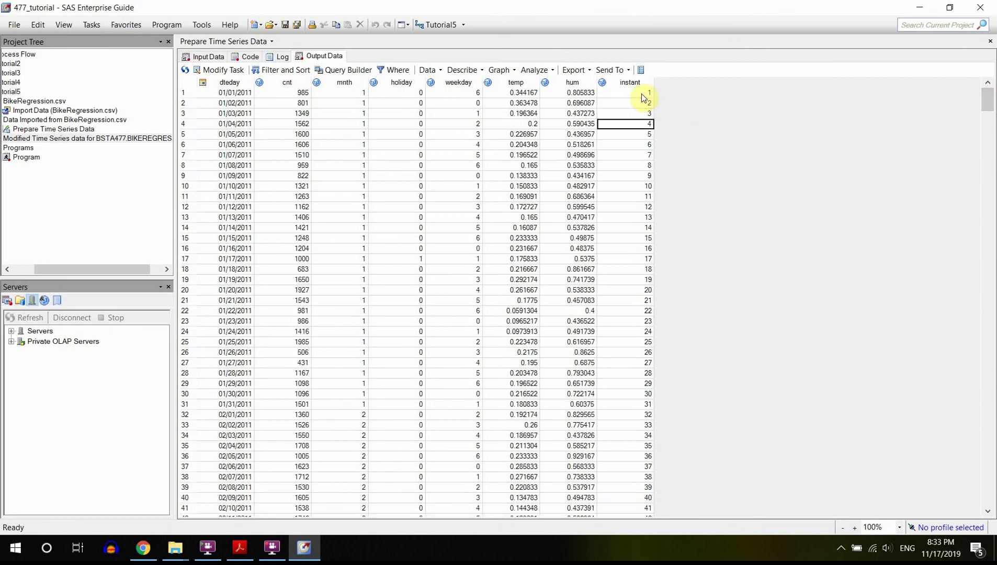
left_click(631, 166)
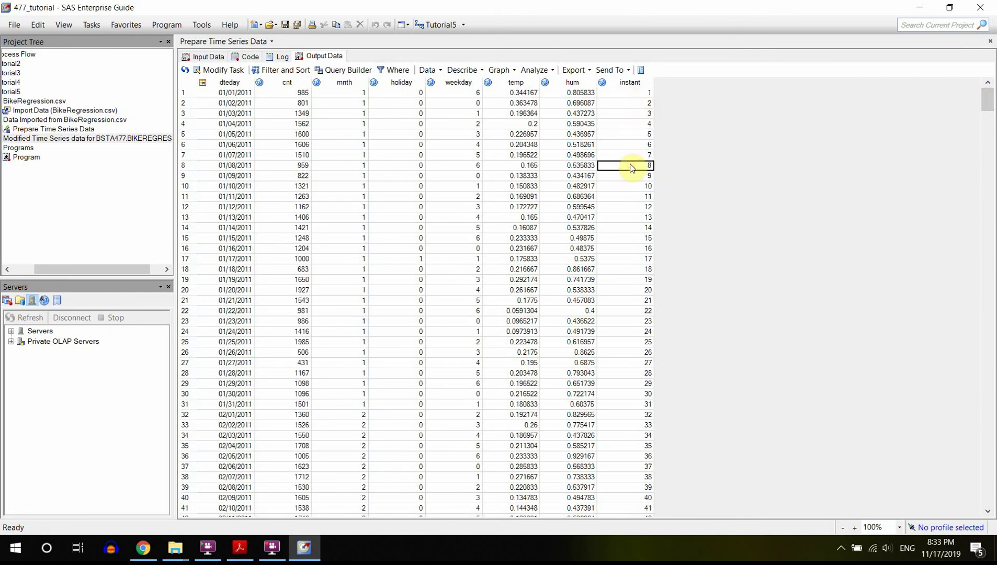
left_click(295, 198)
Start a Regression Analysis with Autoregressive Errors with cnt dependent on instant.
left_click(549, 70)
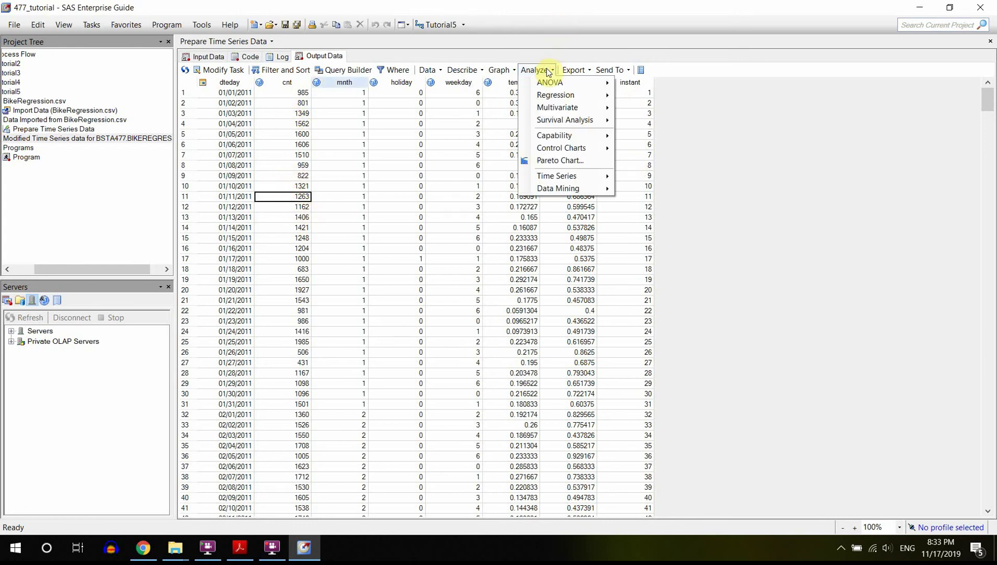
mouse_move(583, 178)
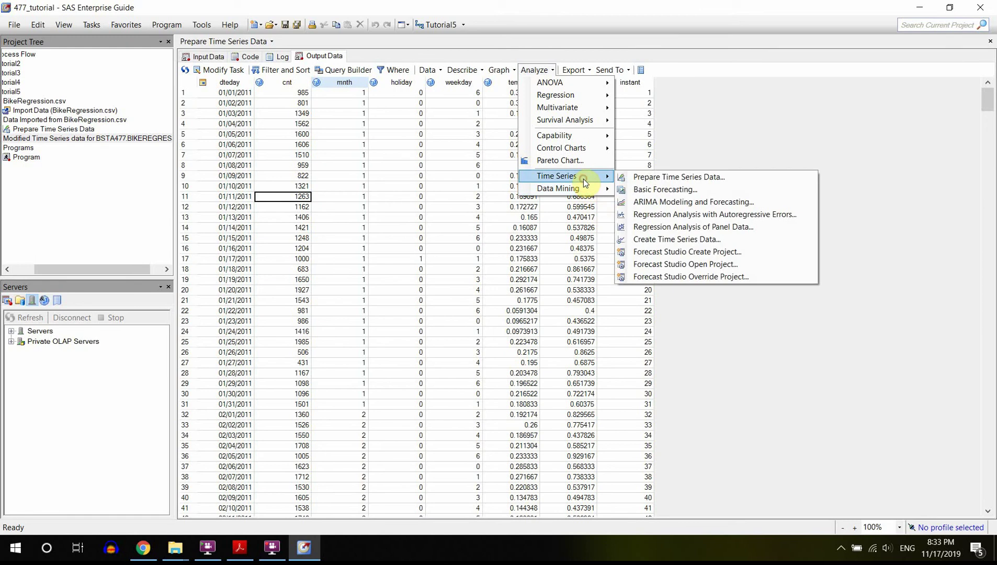
left_click(702, 215)
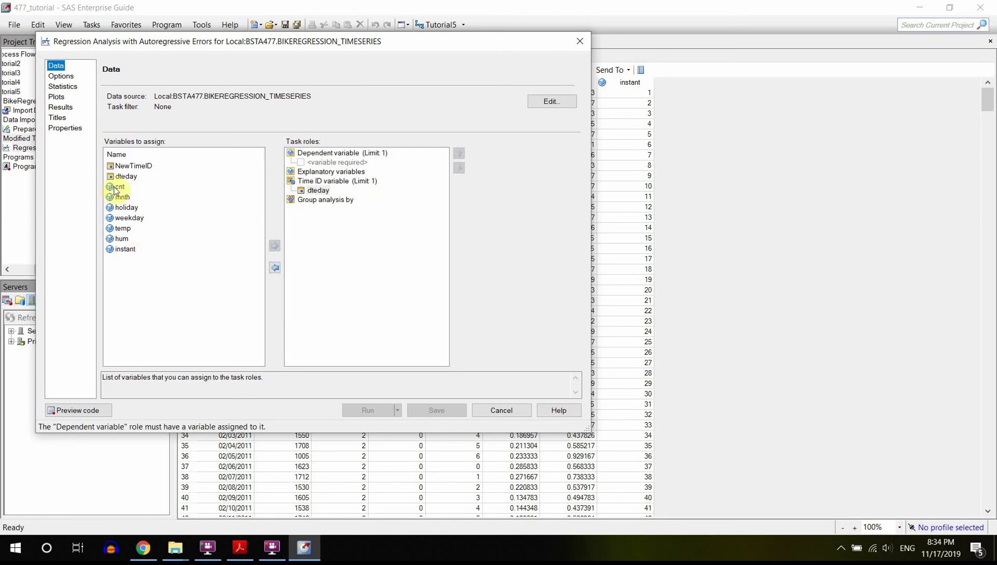
left_click_drag(119, 187, 346, 164)
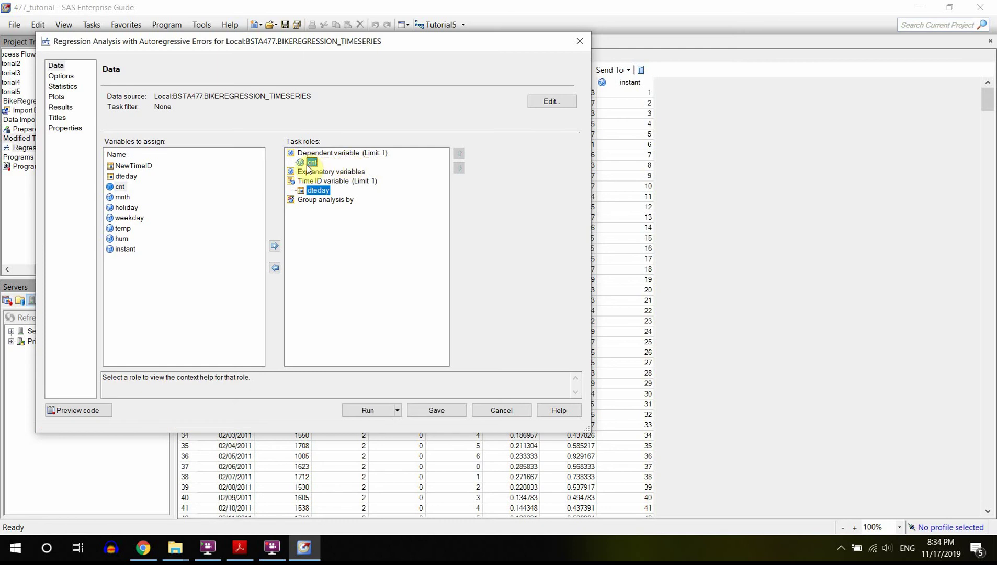
left_click_drag(119, 252, 352, 176)
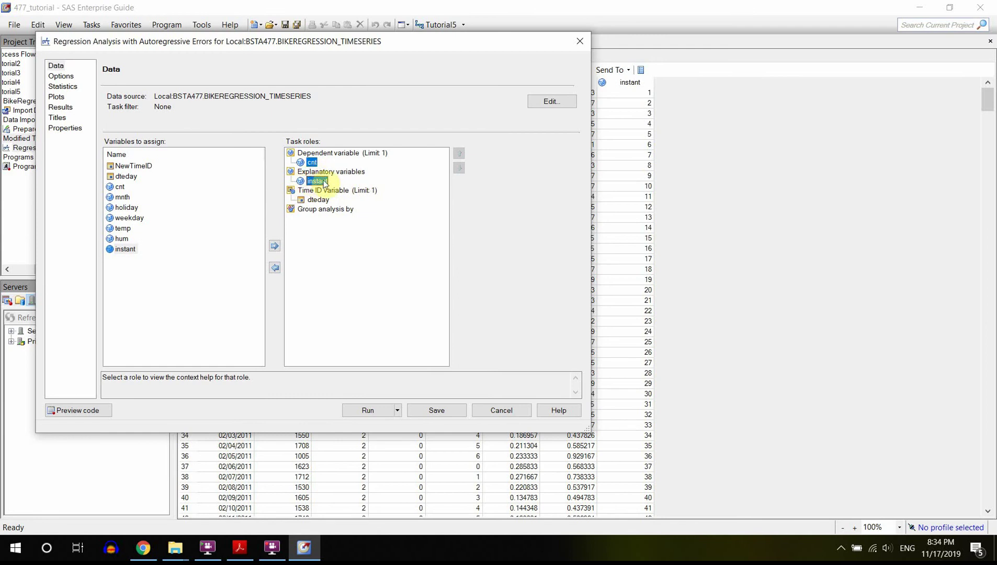
Turn off autoregressive model fitting in the model options.
left_click(62, 76)
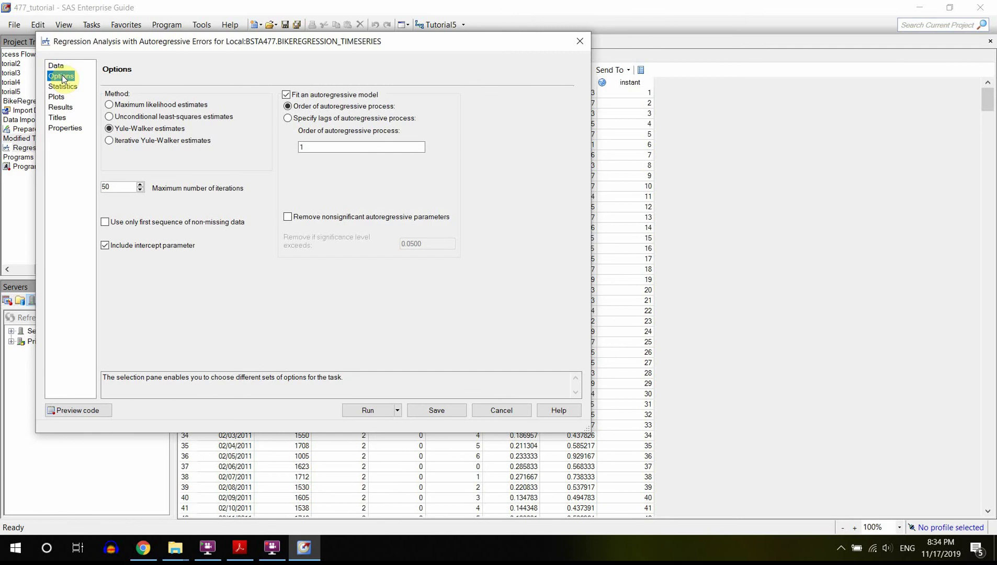
left_click(285, 96)
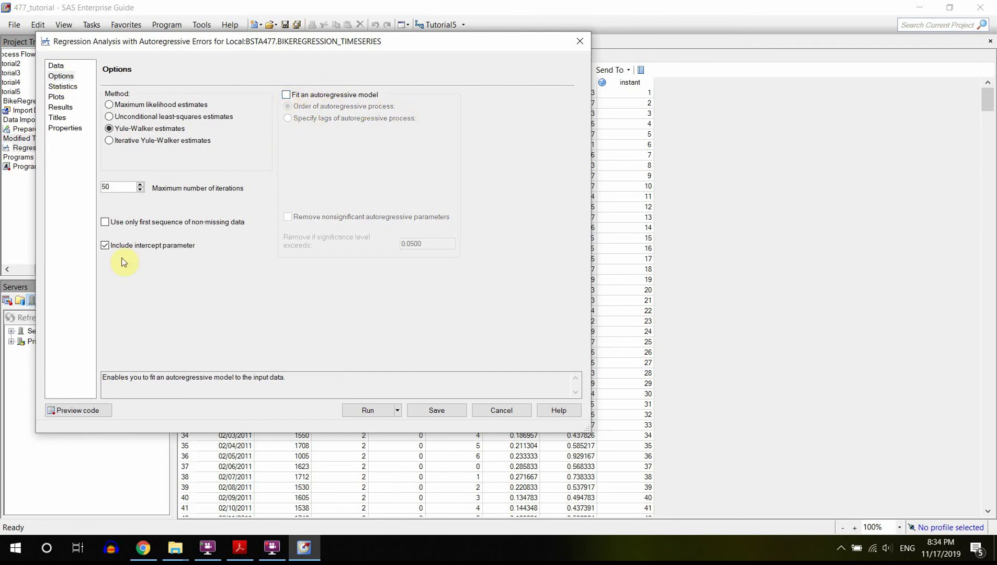
left_click(64, 88)
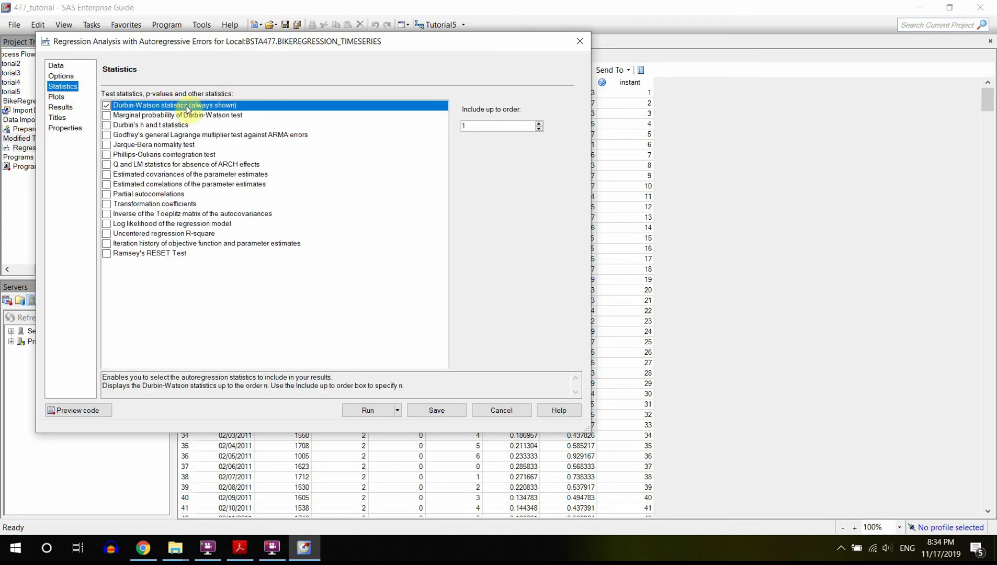
Choose a custom plot list: Q-Q, residuals, predicted vs actual, and residual histogram.
left_click(57, 98)
left_click(145, 100)
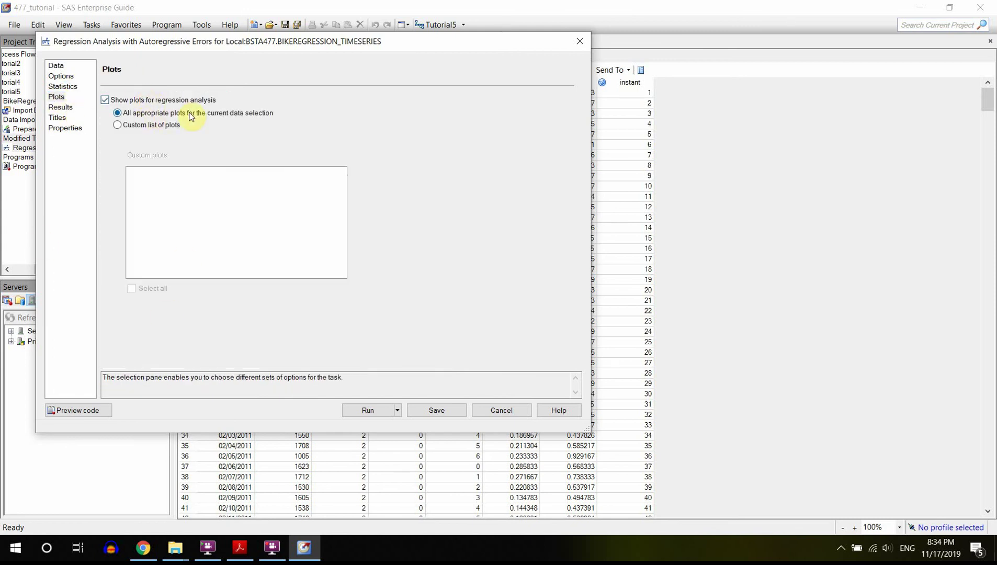
left_click(153, 125)
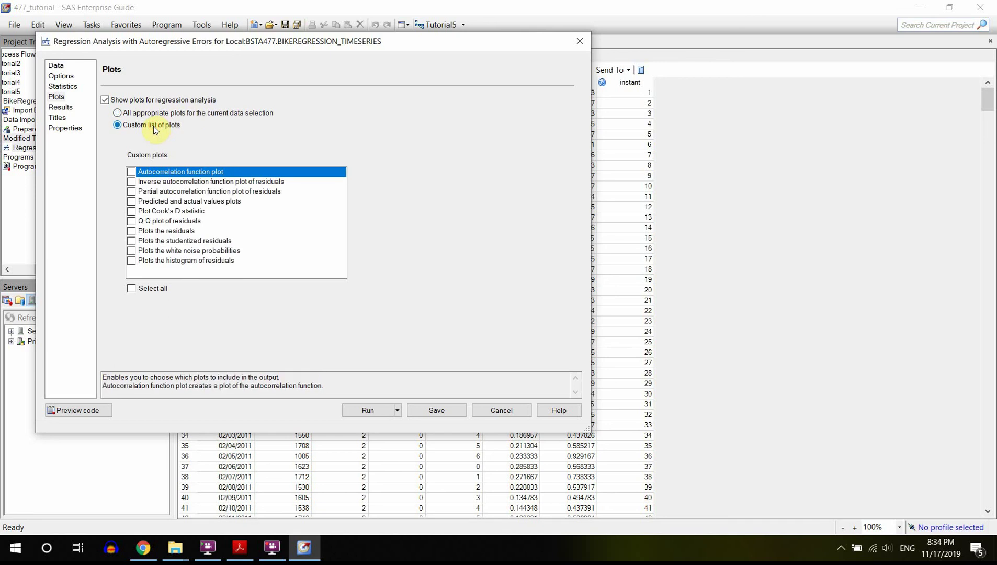
left_click(131, 222)
left_click(131, 231)
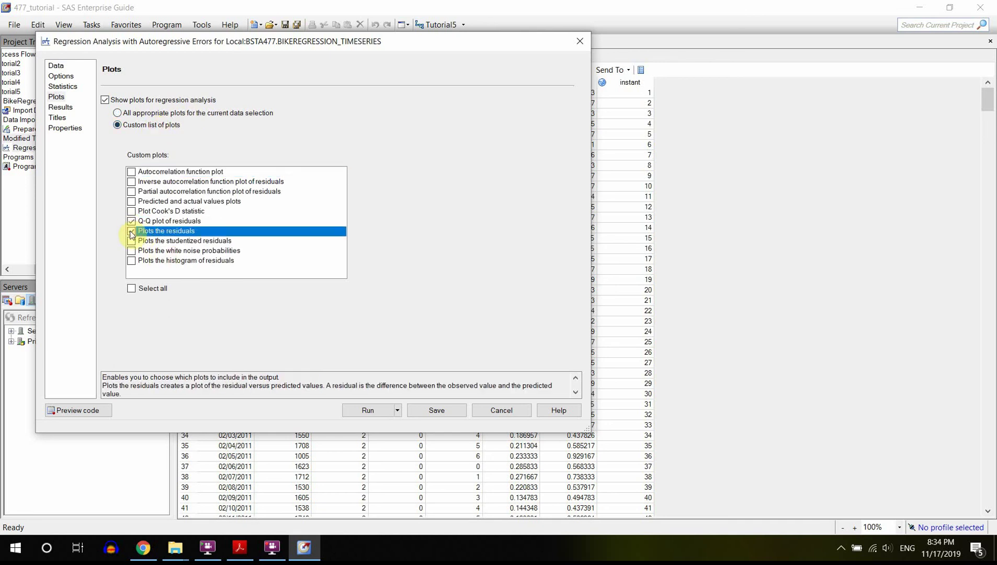
left_click(131, 203)
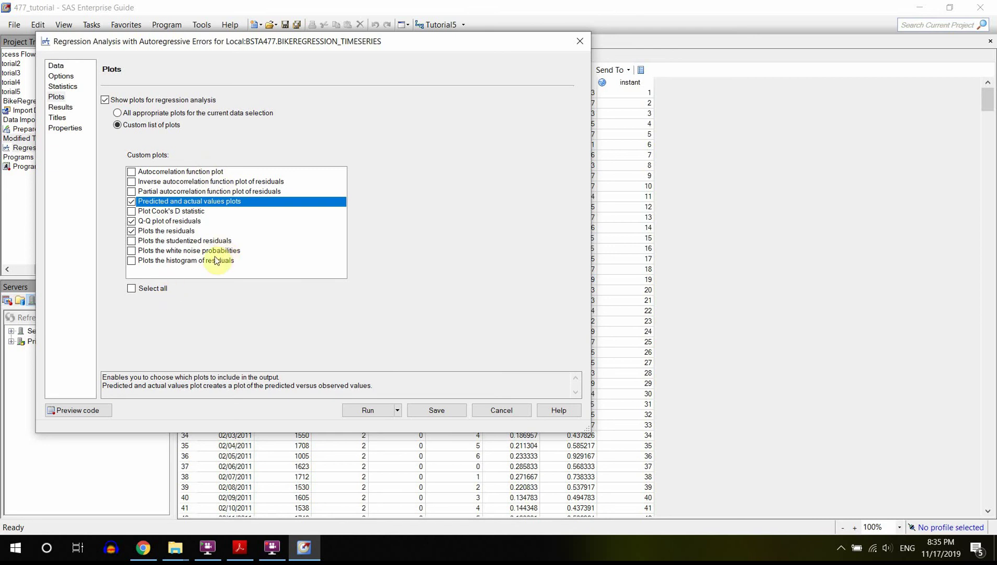
left_click(131, 260)
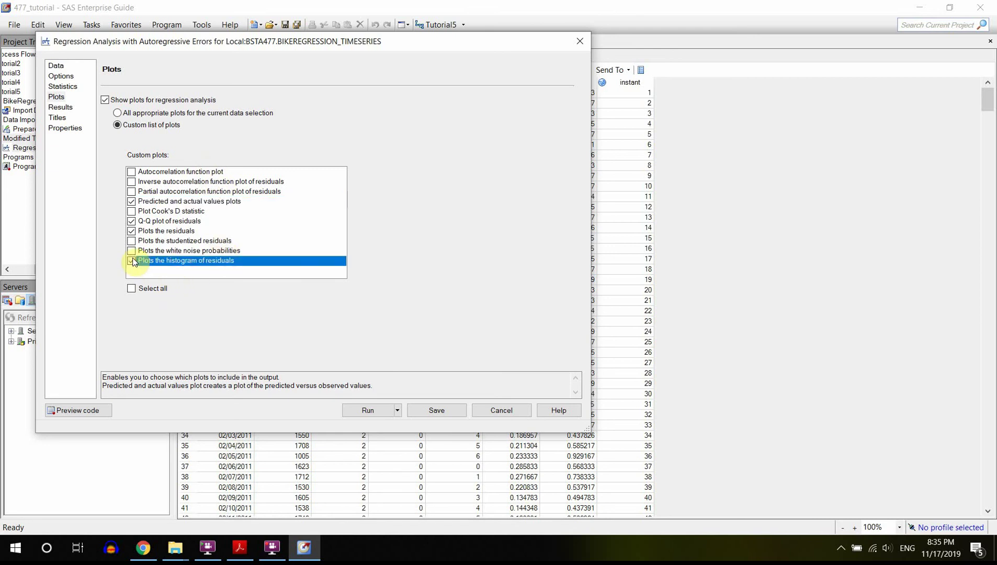
left_click(61, 107)
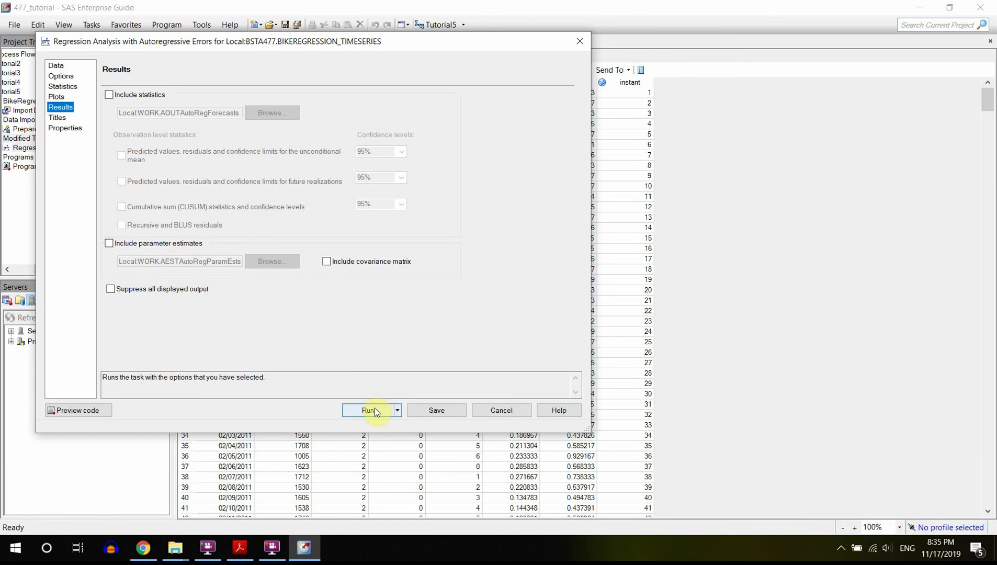
Save unconditional-mean predicted values and residuals, skip parameter estimates, and run the regression.
left_click(161, 244)
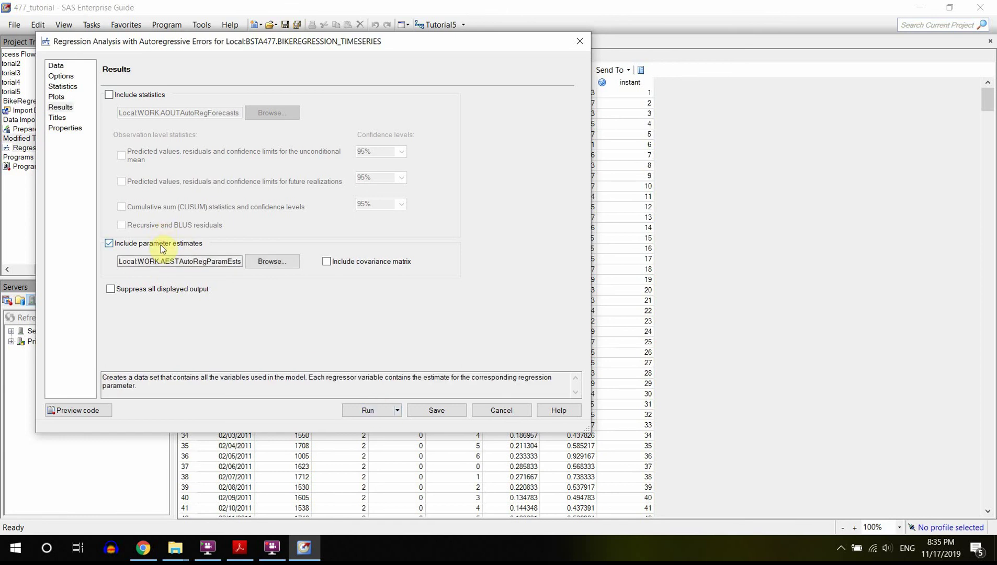
left_click(188, 246)
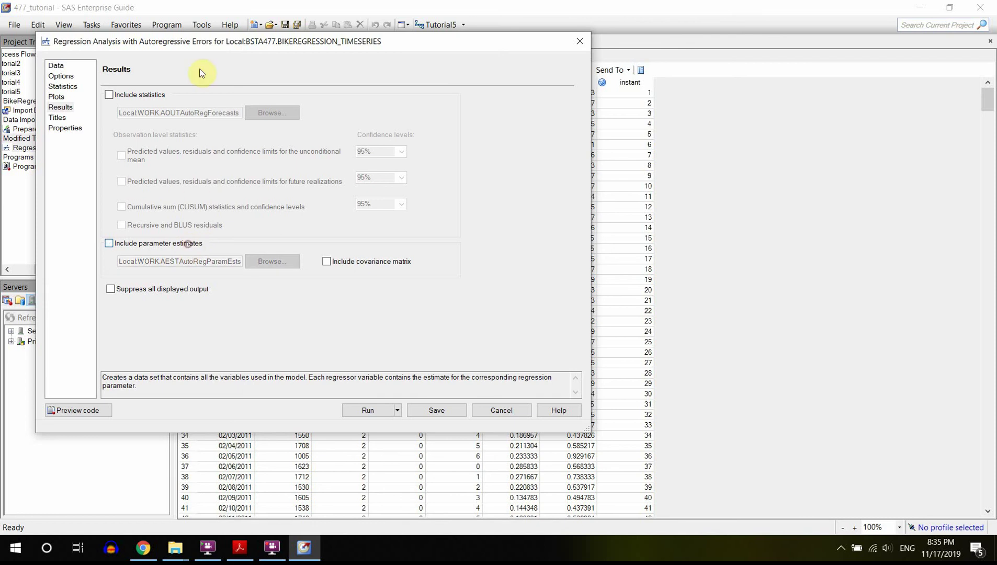
left_click(143, 96)
left_click(122, 157)
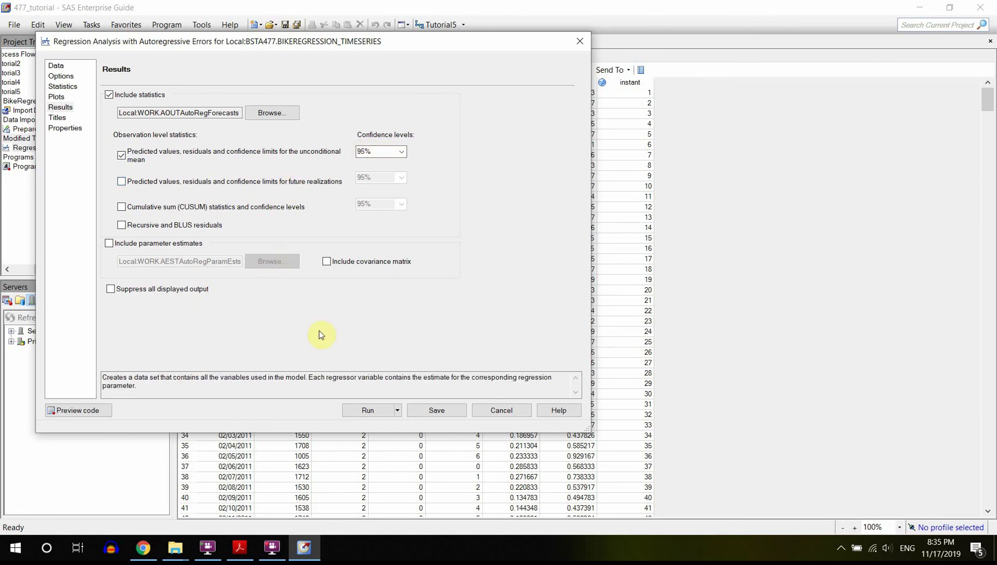
left_click(367, 411)
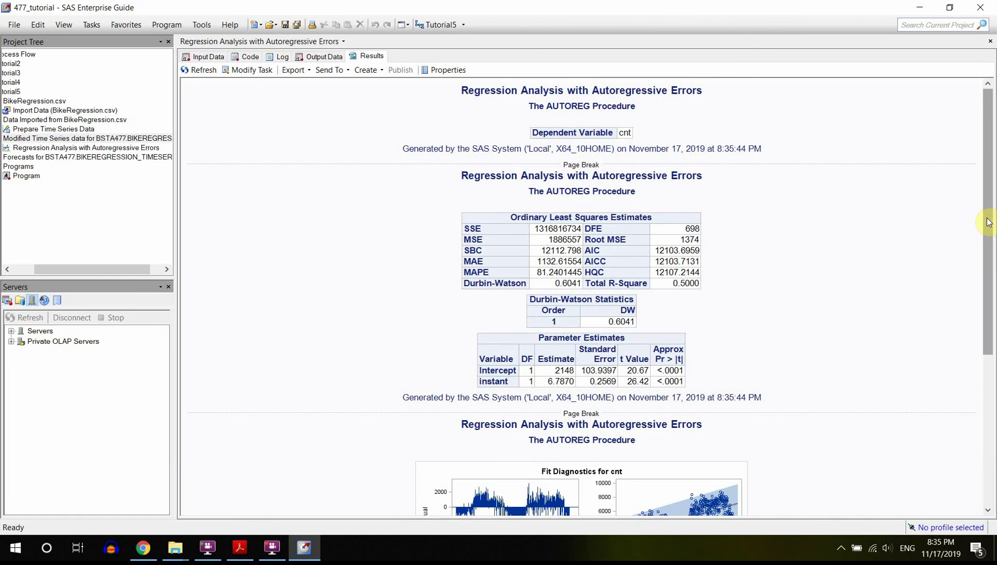
scroll(988, 225, "down", 1)
left_click_drag(987, 225, 989, 241)
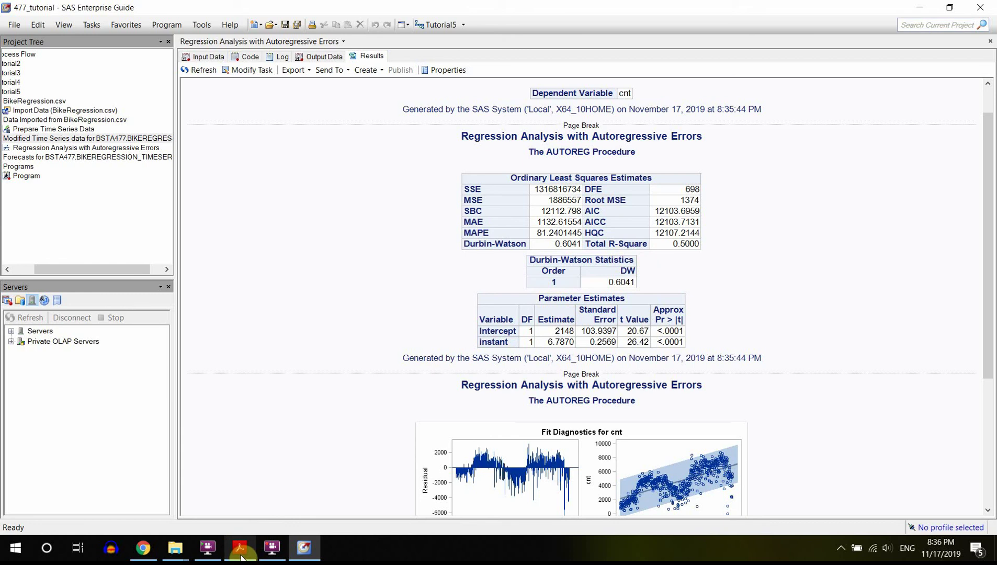
left_click(562, 278)
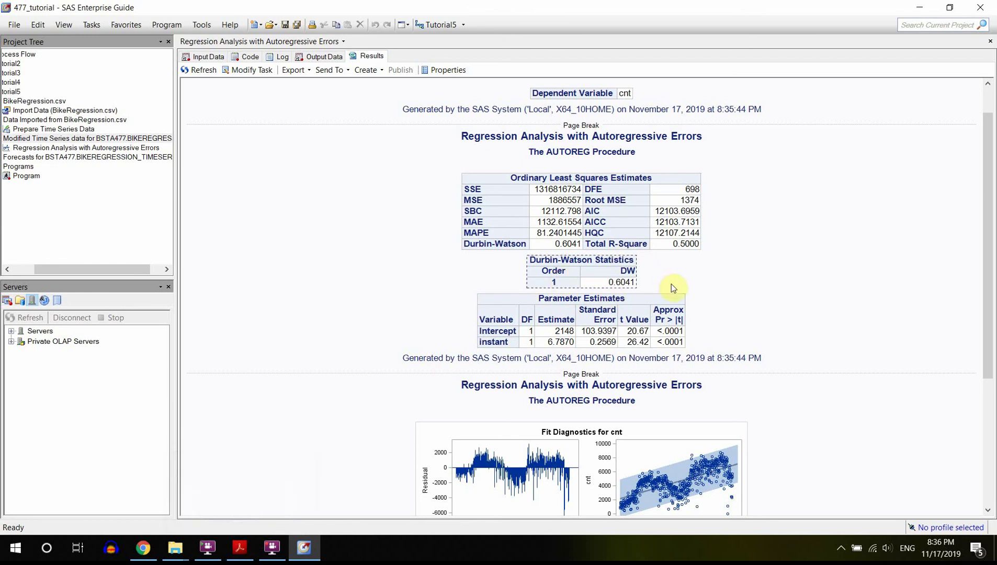
left_click(620, 290)
Find Table A-2's n=200 row (1.758, 1.779) in the Durbin-Watson PDF, then return to SAS.
left_click(241, 549)
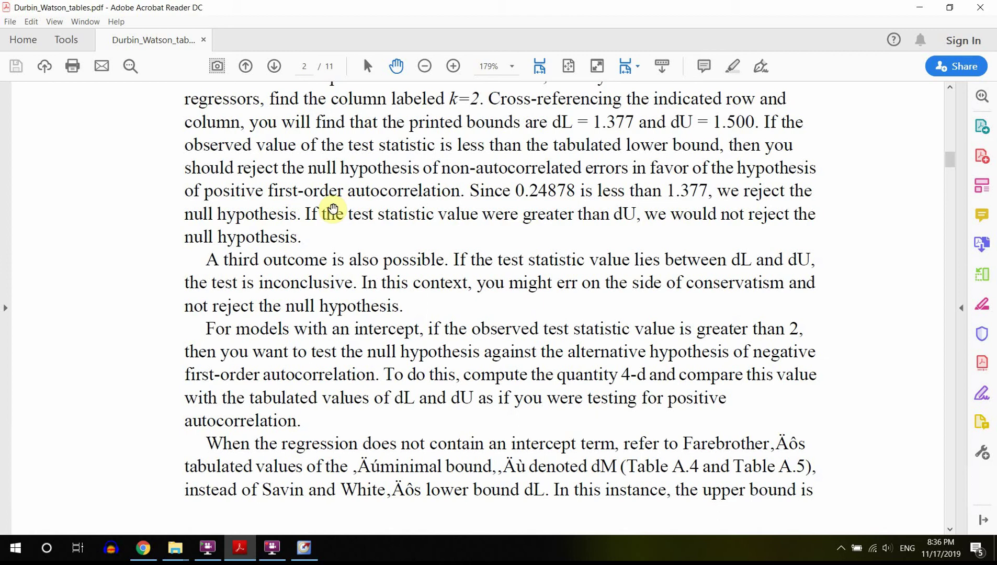
scroll(333, 209, "down", 10)
scroll(333, 209, "down", 10)
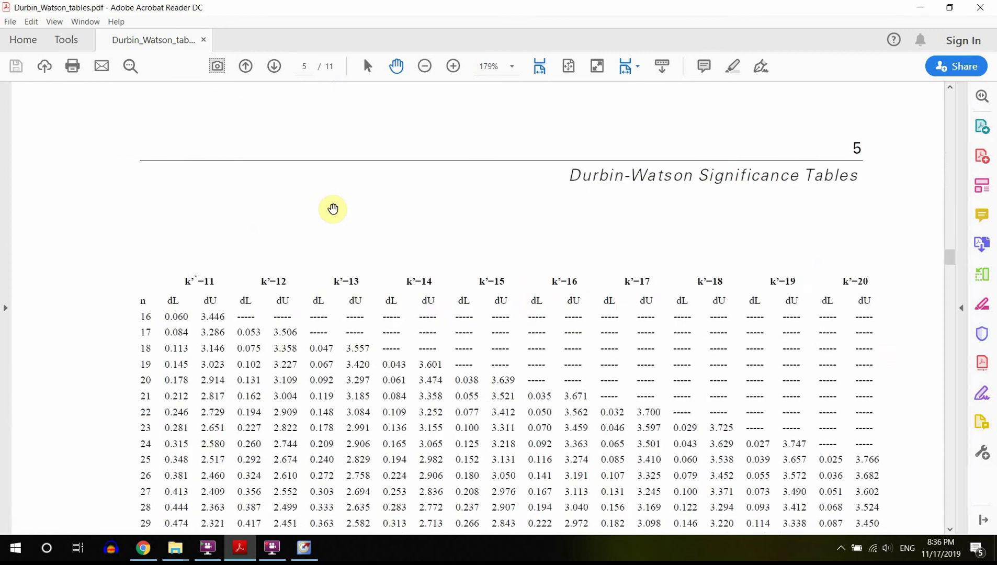
scroll(333, 209, "down", 10)
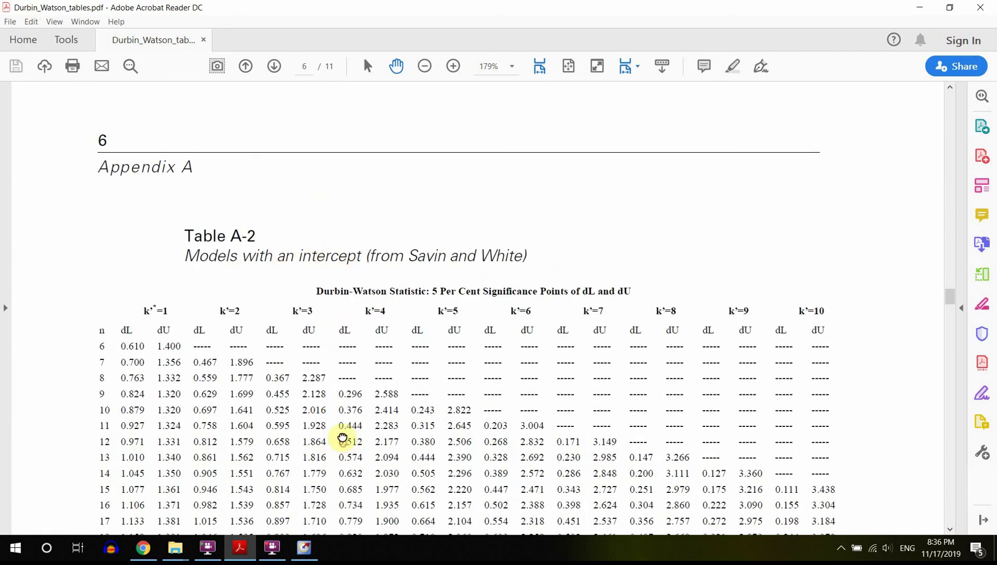
scroll(384, 208, "down", 5)
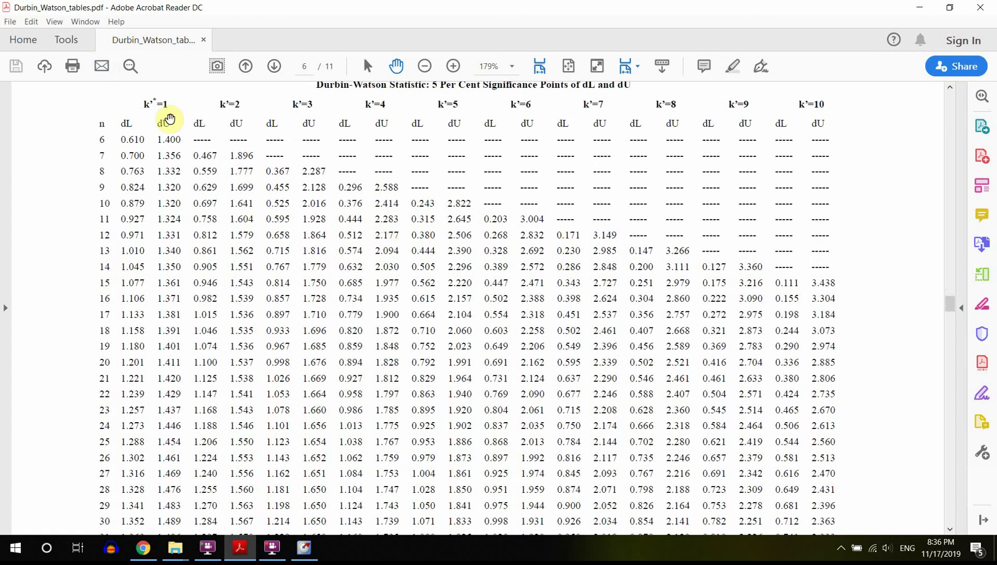
scroll(178, 377, "down", 2)
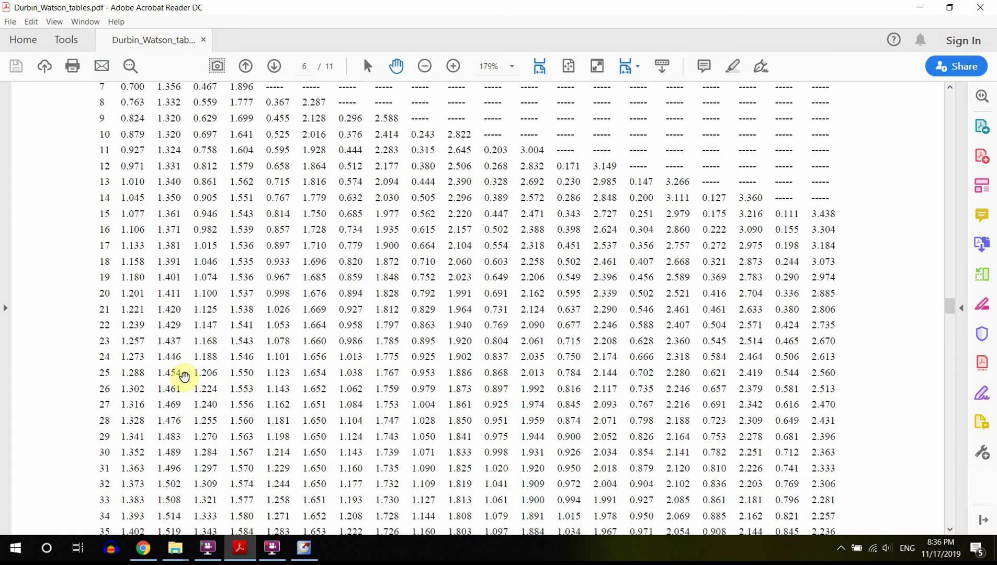
scroll(185, 376, "down", 15)
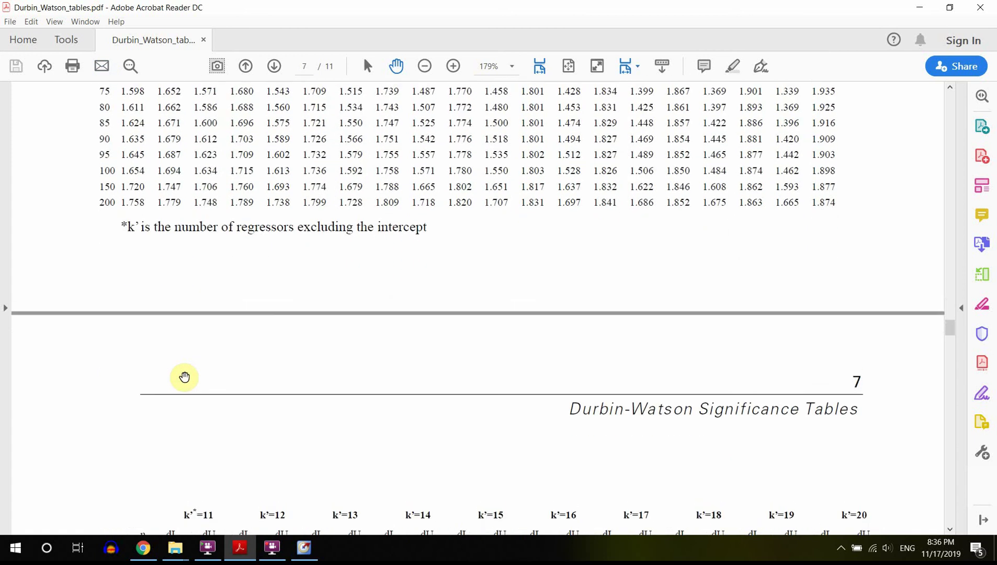
scroll(184, 377, "up", 1)
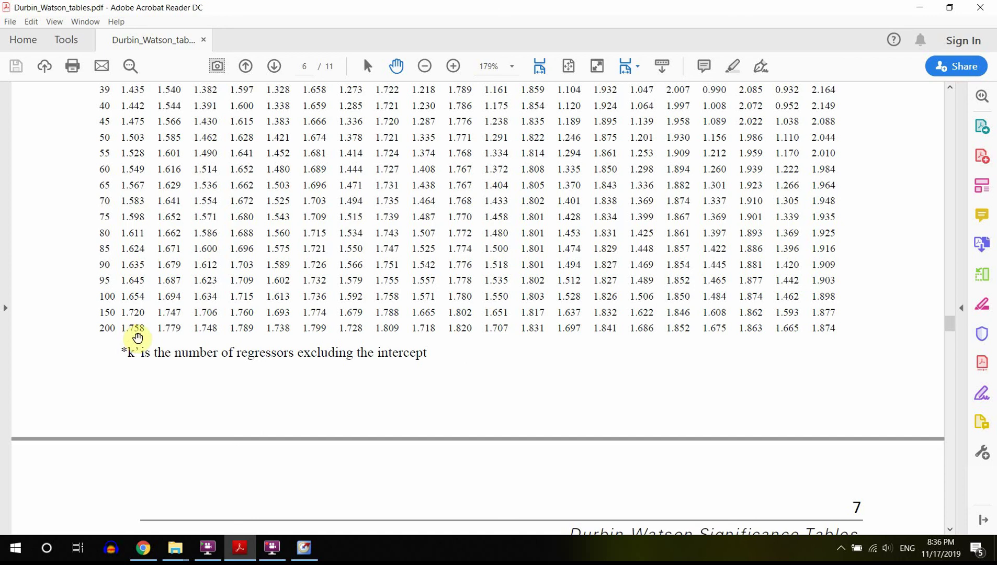
left_click(302, 555)
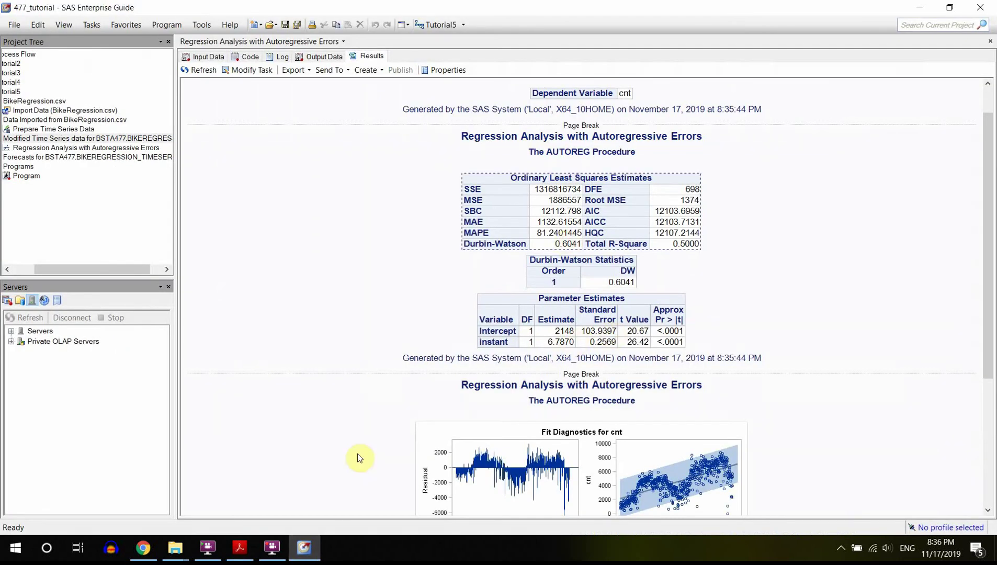
Bring the Durbin-Watson tables PDF in Acrobat Reader back to the front.
left_click(240, 548)
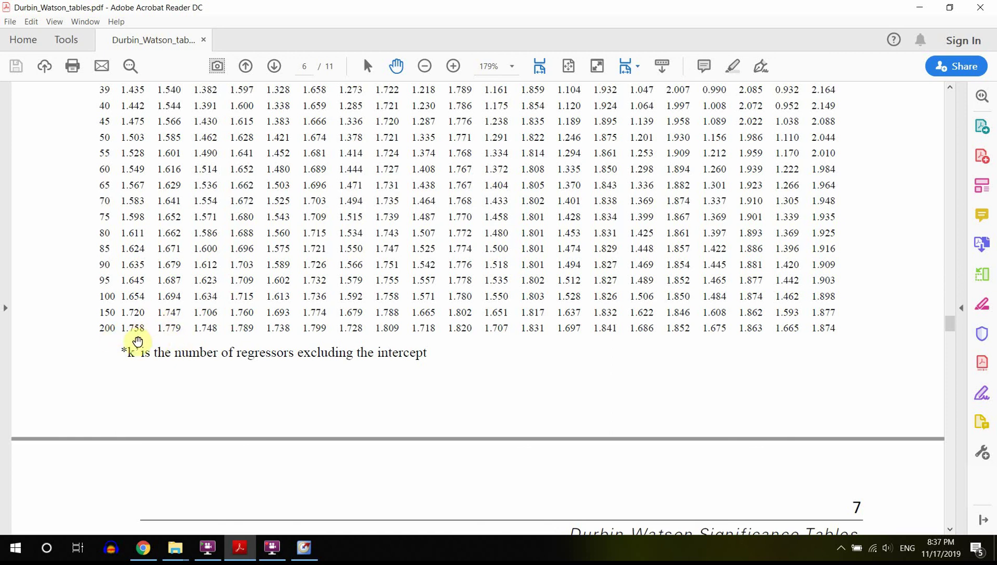
Compare SAS's Durbin-Watson 0.6041 with the 1.758 lower bound, finishing on SAS Enterprise Guide.
left_click(308, 555)
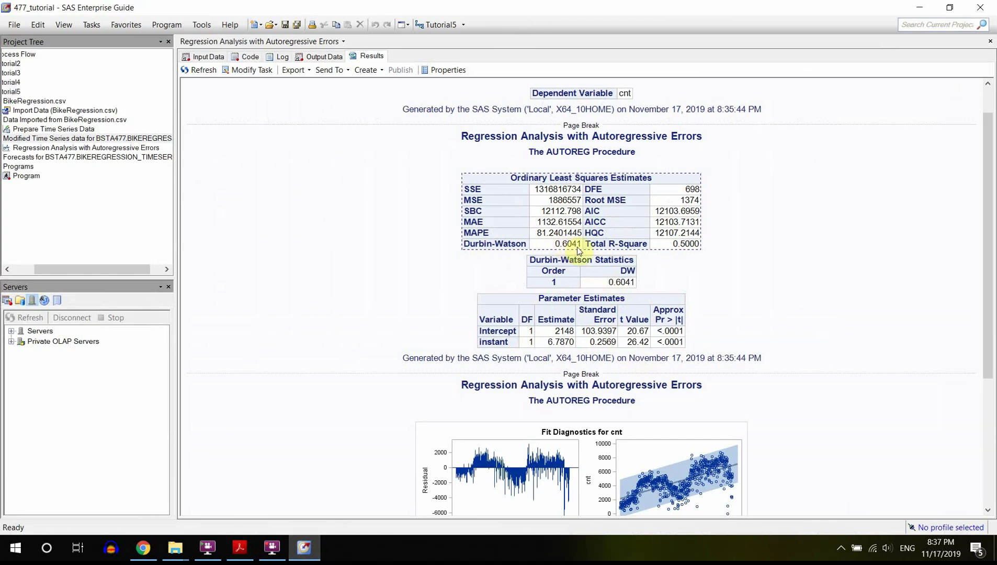
left_click(309, 548)
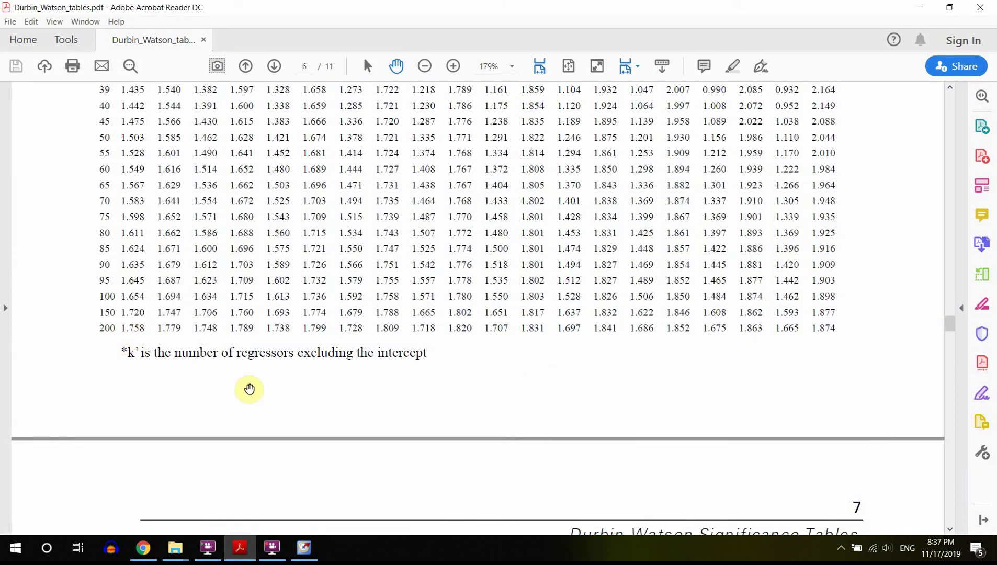
mouse_move(251, 554)
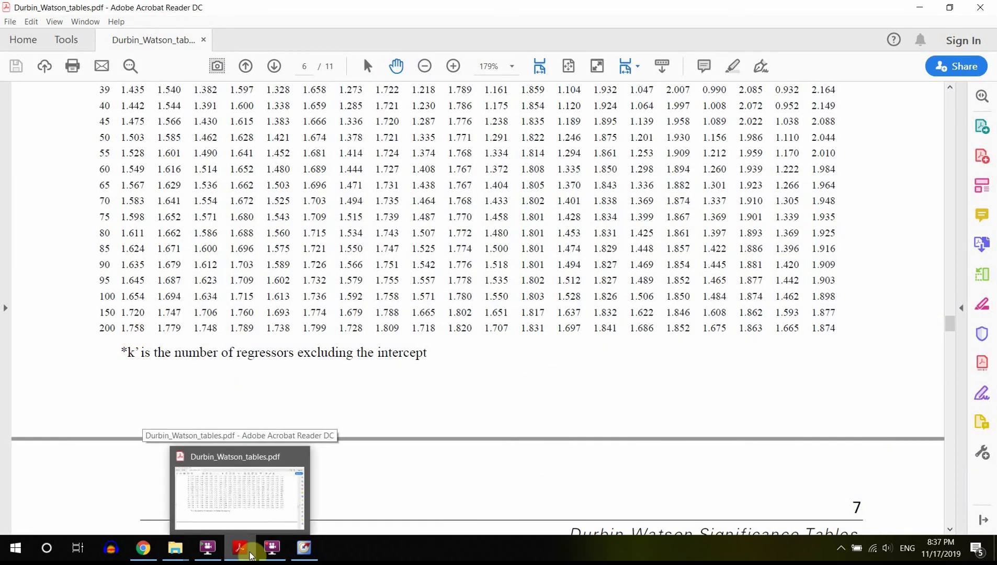
left_click(304, 548)
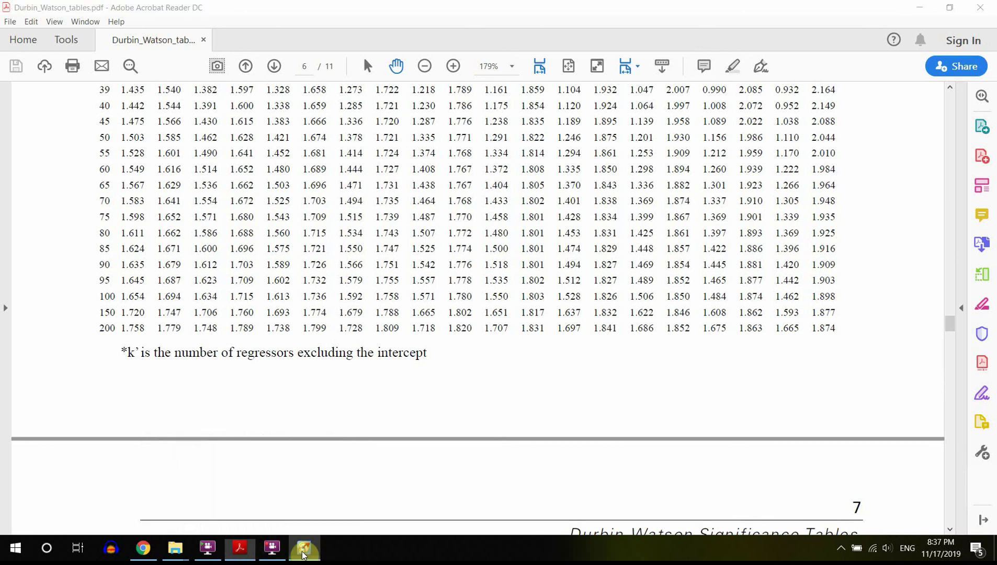
left_click_drag(988, 273, 992, 397)
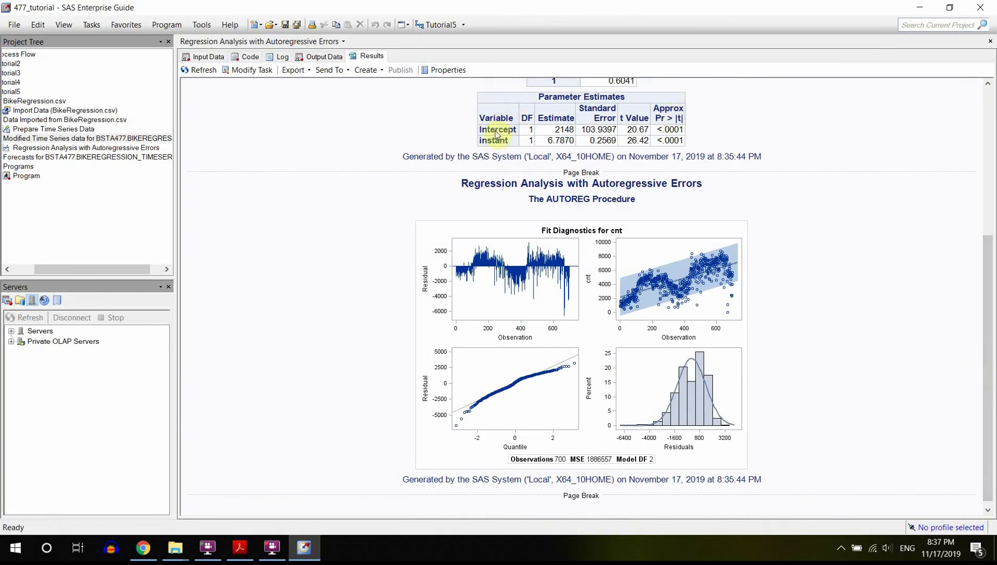
left_click(534, 130)
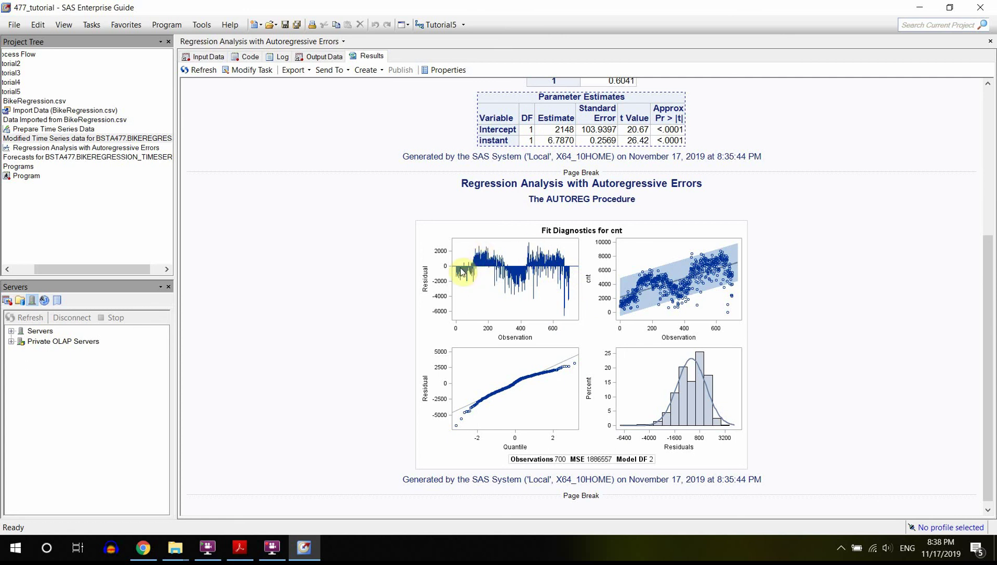
scroll(992, 398, "up", 5)
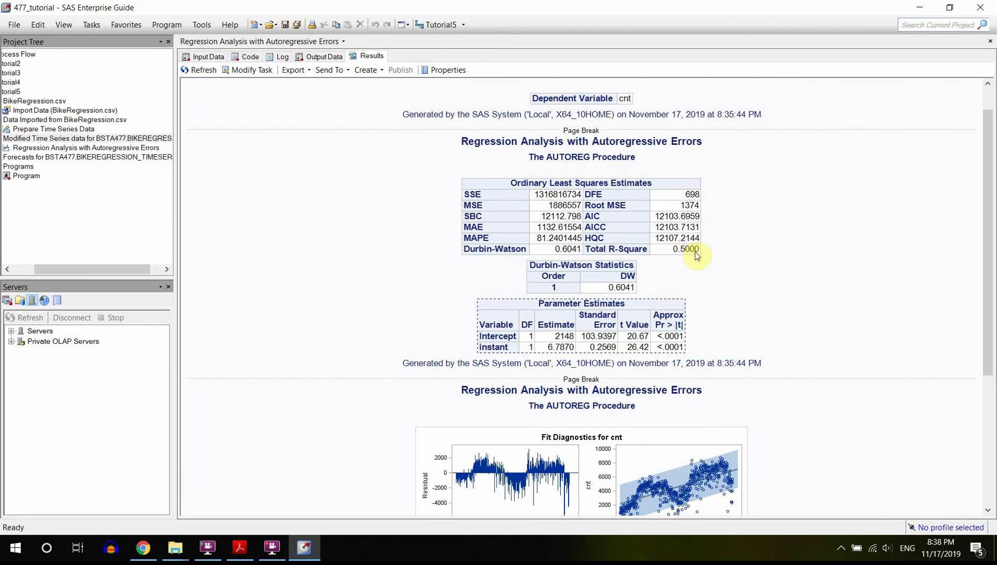
left_click(697, 255)
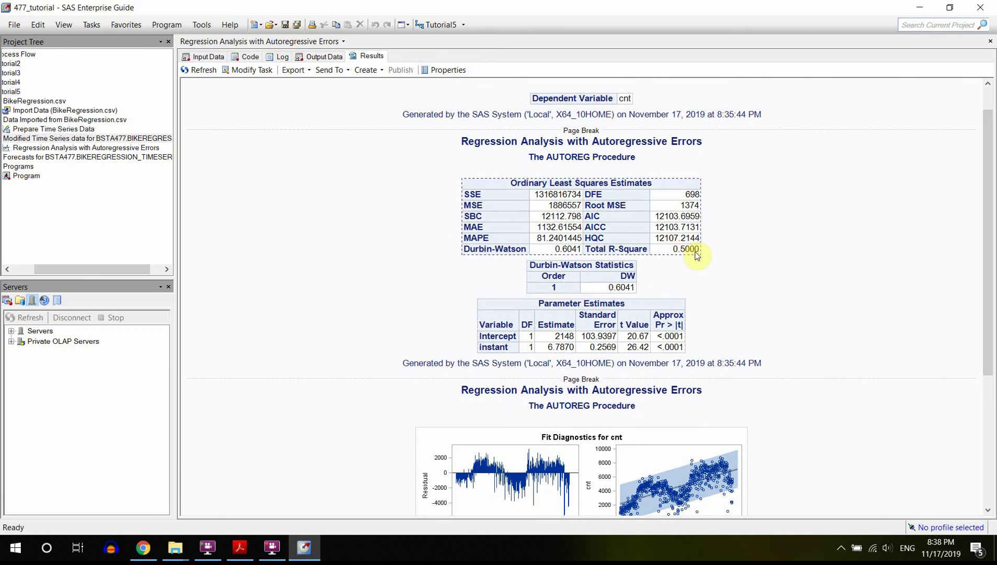